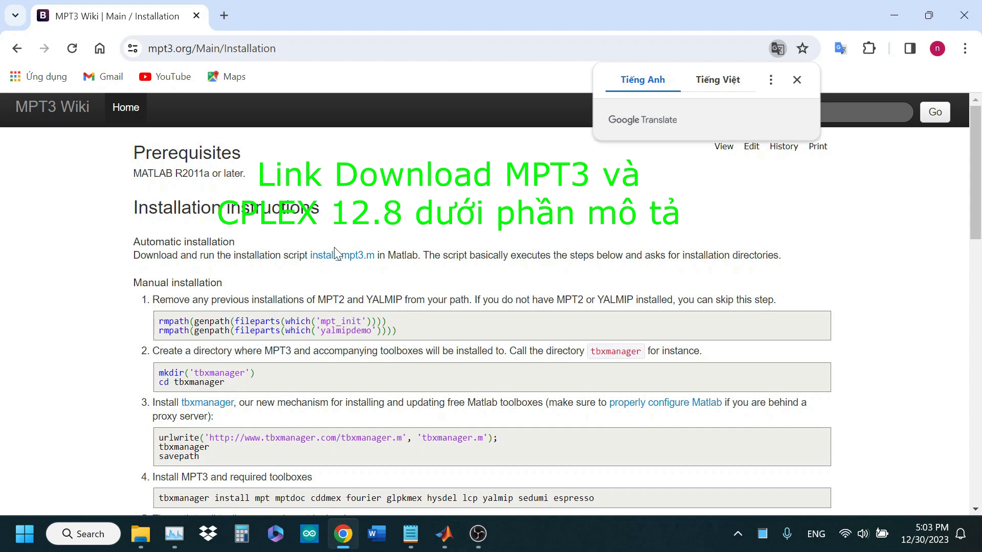
Open the install_mpt3.m script, copy all of its code, and run it in MATLAB's Command Window
{"action": "left_click", "coordinate": [351, 257]}
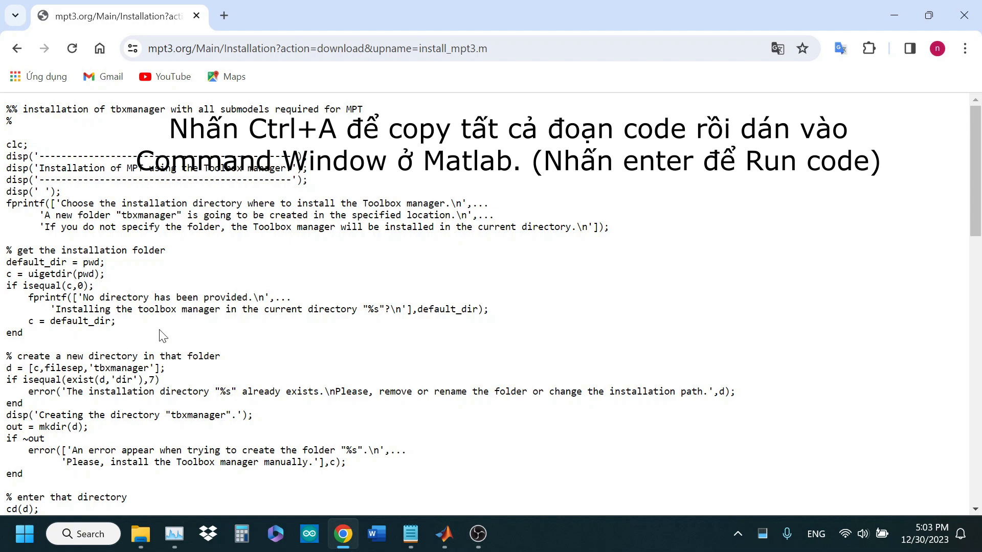
{"action": "key", "text": "ctrl+a"}
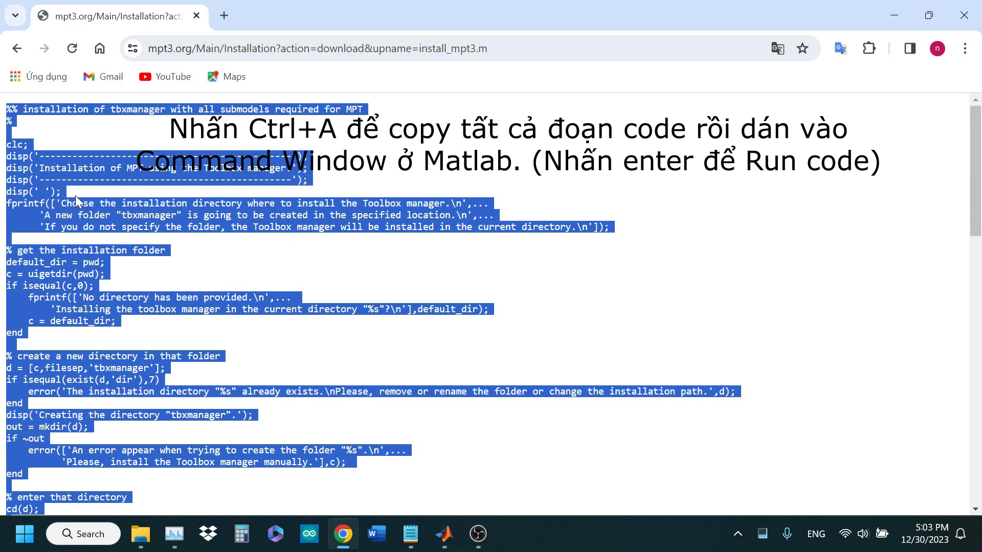
{"action": "left_click", "coordinate": [445, 534]}
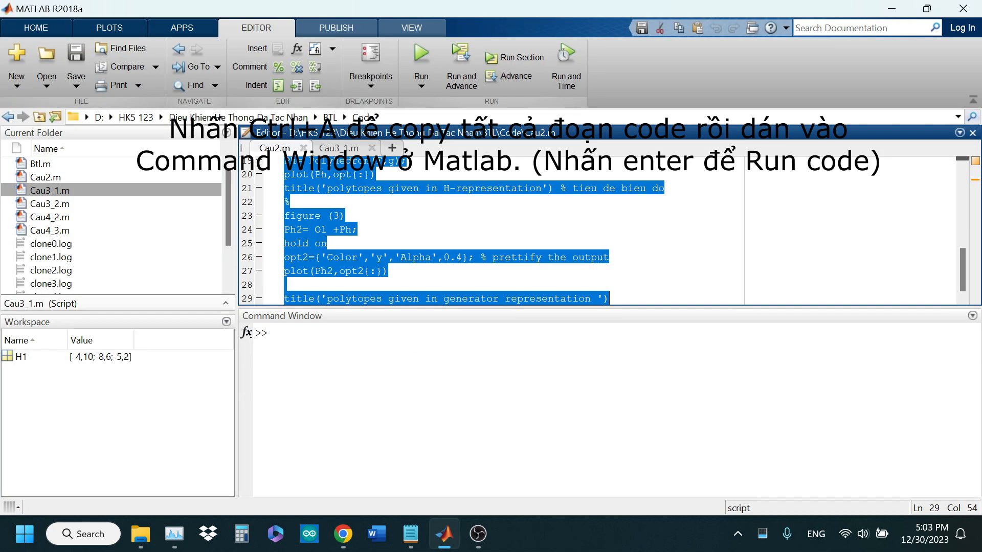
{"action": "left_click", "coordinate": [274, 333]}
{"action": "key", "text": "ctrl+v"}
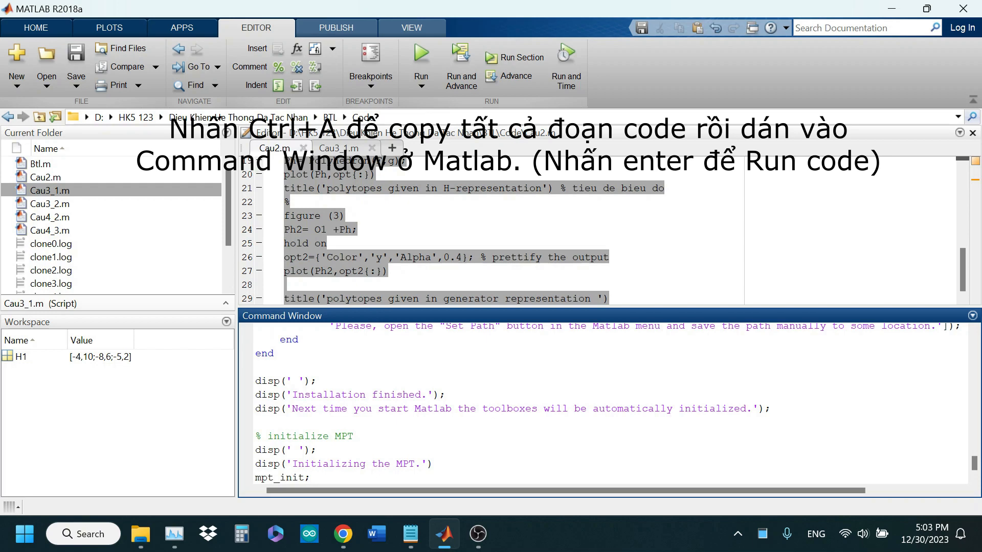
{"action": "key", "text": "Return"}
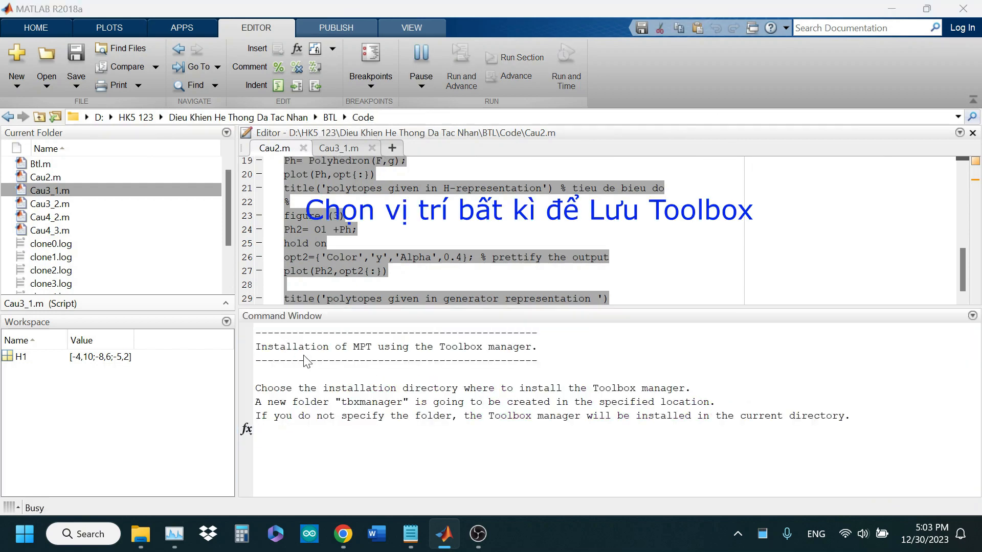
Choose New Volume (E:) as the Toolbox manager's installation directory and agree to the YALMIP license with y
{"action": "scroll", "coordinate": [275, 287], "scroll_direction": "up", "scroll_amount": 2}
{"action": "scroll", "coordinate": [275, 289], "scroll_direction": "down", "scroll_amount": 2}
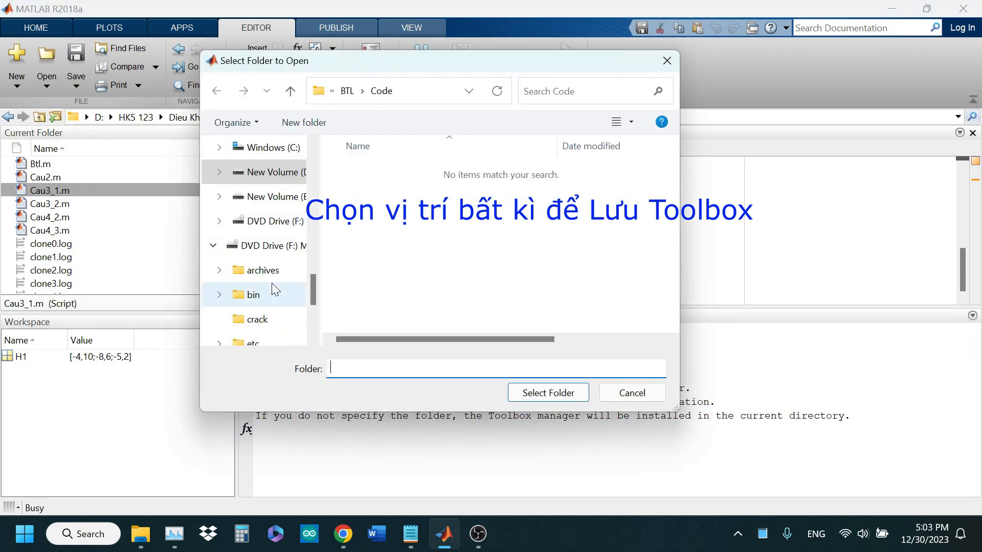
{"action": "left_click", "coordinate": [265, 198]}
{"action": "left_click", "coordinate": [544, 394]}
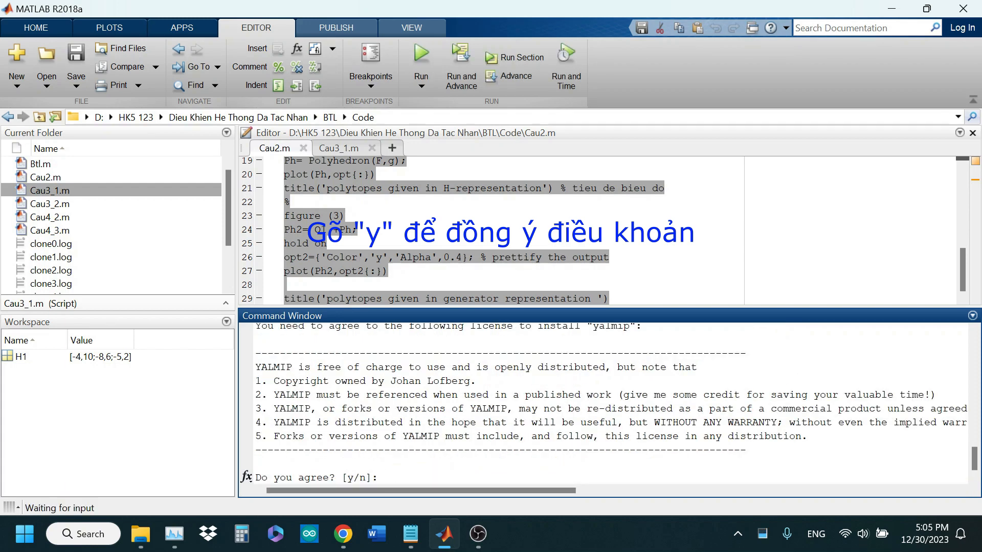
{"action": "type", "text": "y"}
{"action": "key", "text": "Return"}
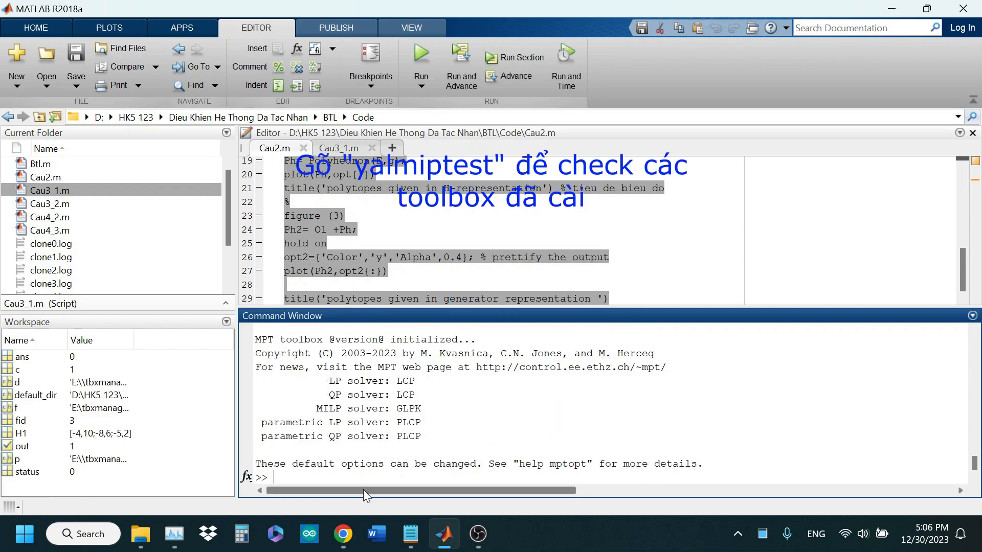
Run yalmiptest in the Command Window to check the installed solvers
{"action": "type", "text": "yalmiptest"}
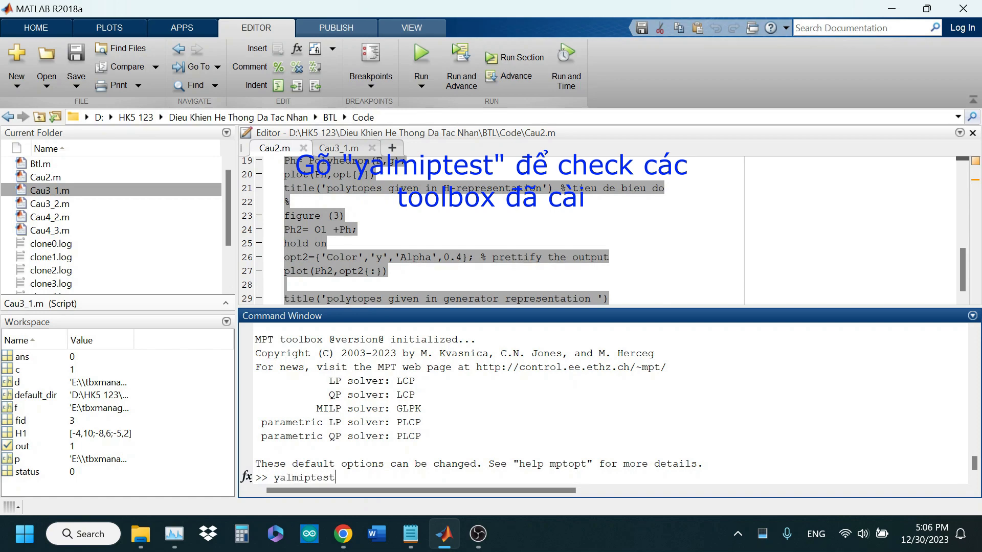
{"action": "left_click_drag", "start_coordinate": [274, 477], "coordinate": [336, 478]}
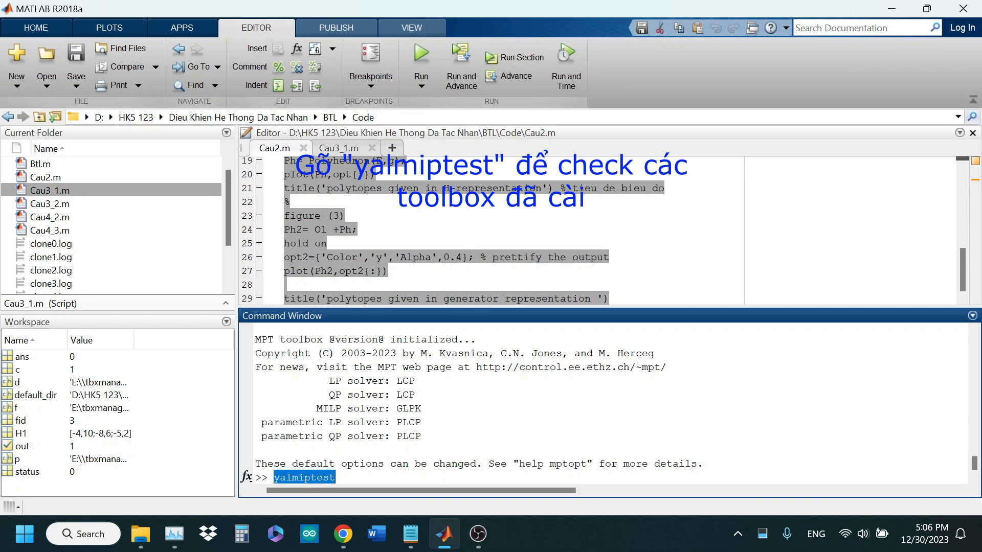
{"action": "left_click", "coordinate": [343, 477]}
{"action": "key", "text": "Return"}
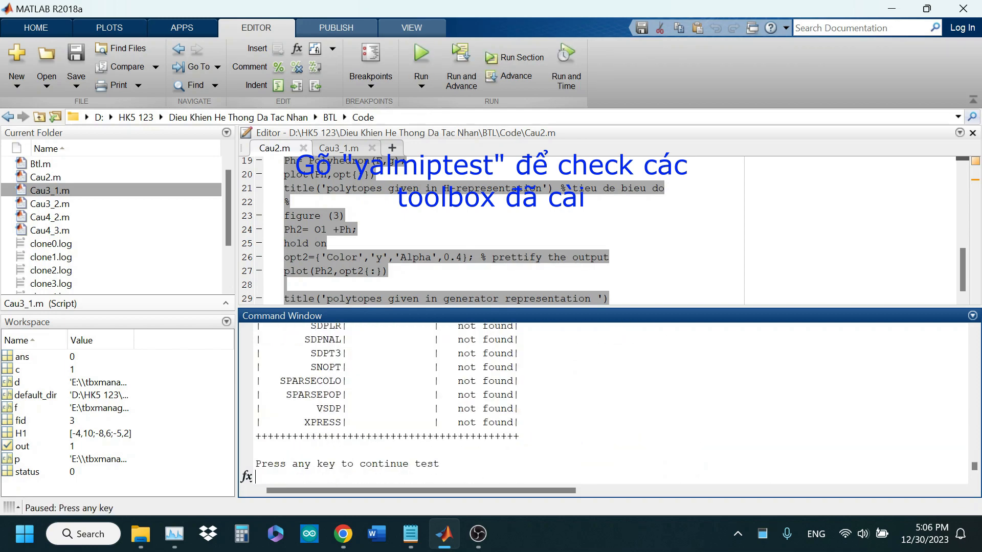
Enlarge the Command Window, examine the CPLEX entry in the solver list, and continue the test
{"action": "left_click_drag", "start_coordinate": [393, 310], "coordinate": [393, 238]}
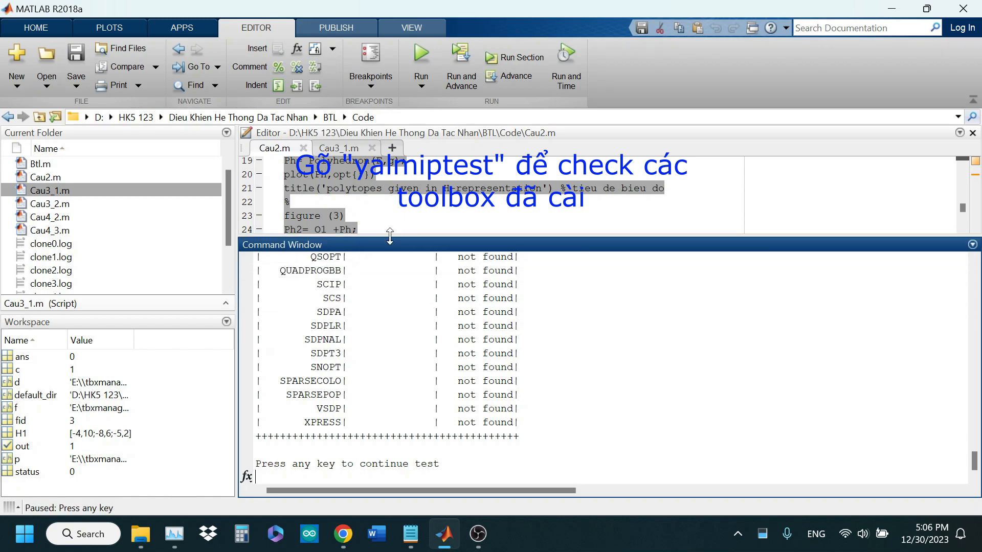
{"action": "scroll", "coordinate": [604, 369], "scroll_direction": "up", "scroll_amount": 15}
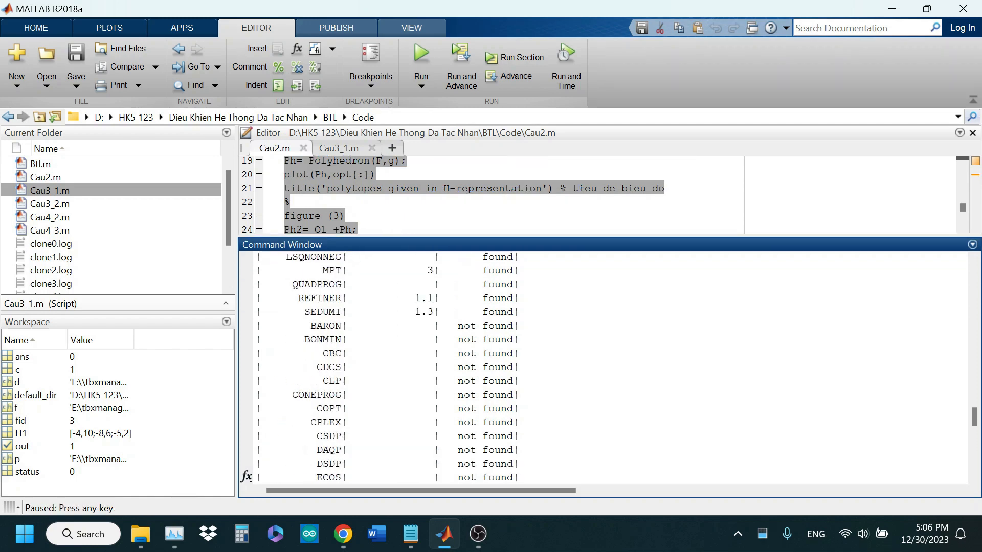
{"action": "scroll", "coordinate": [604, 368], "scroll_direction": "up", "scroll_amount": 6}
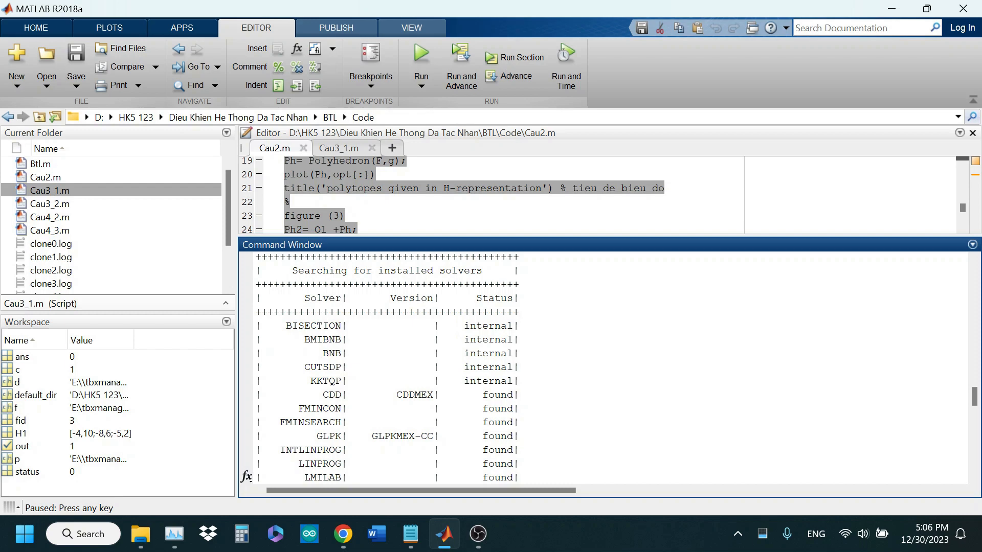
{"action": "scroll", "coordinate": [603, 368], "scroll_direction": "down", "scroll_amount": 7}
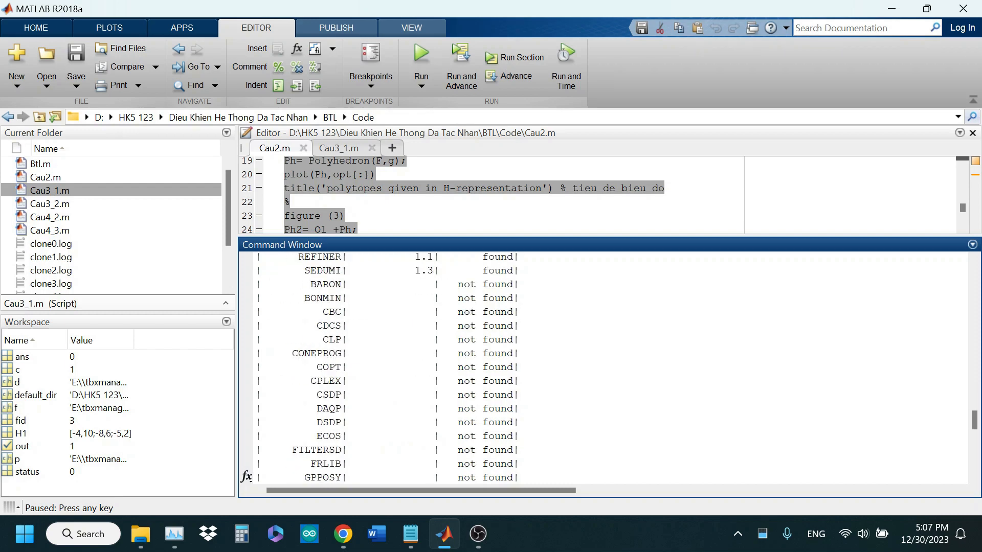
{"action": "left_click_drag", "start_coordinate": [310, 381], "coordinate": [353, 381]}
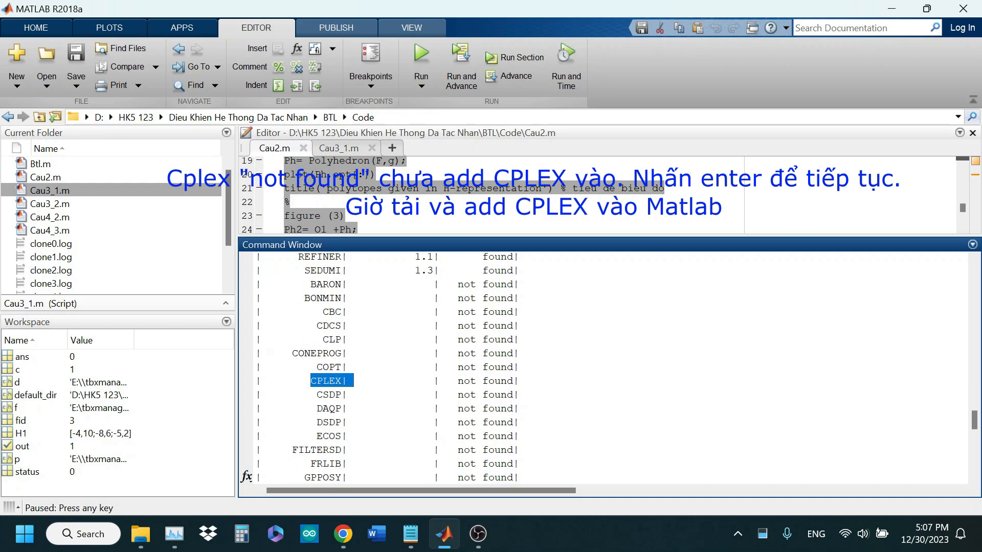
{"action": "left_click_drag", "start_coordinate": [519, 381], "coordinate": [305, 381]}
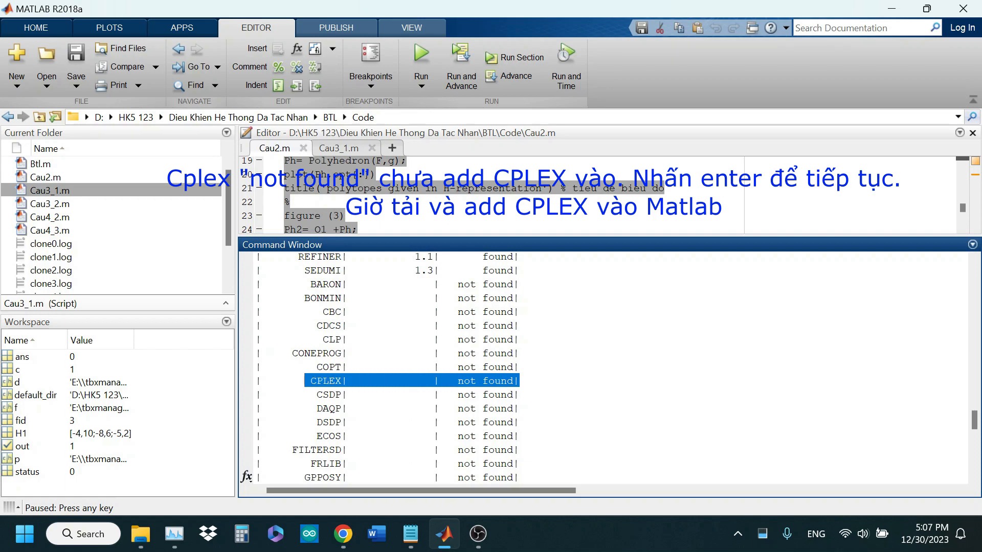
{"action": "key", "text": "Return"}
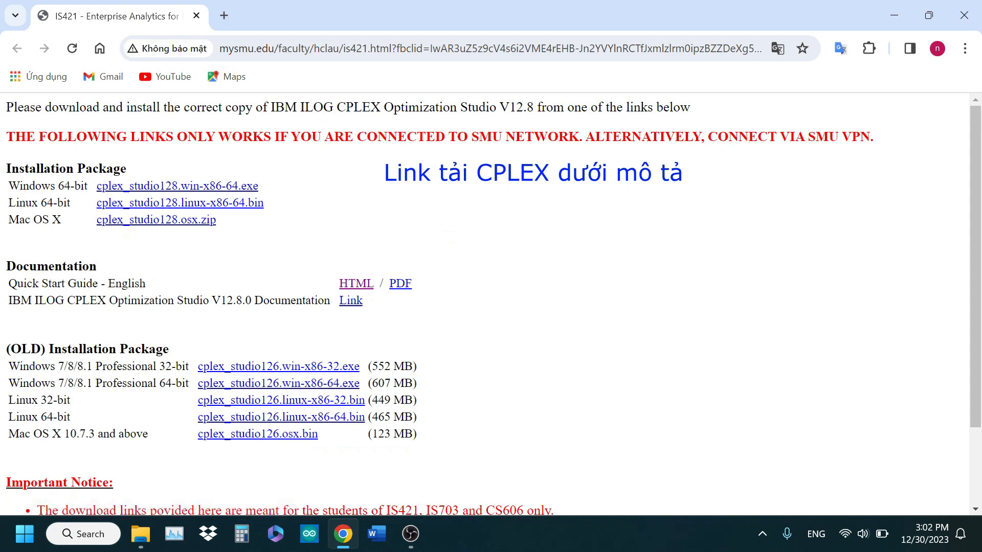
In Chrome, start downloading the Windows 64-bit installer cplex_studio128.win-x86-64.exe, allowing the blocked file, and pause the download
{"action": "left_click_drag", "start_coordinate": [534, 107], "coordinate": [275, 106]}
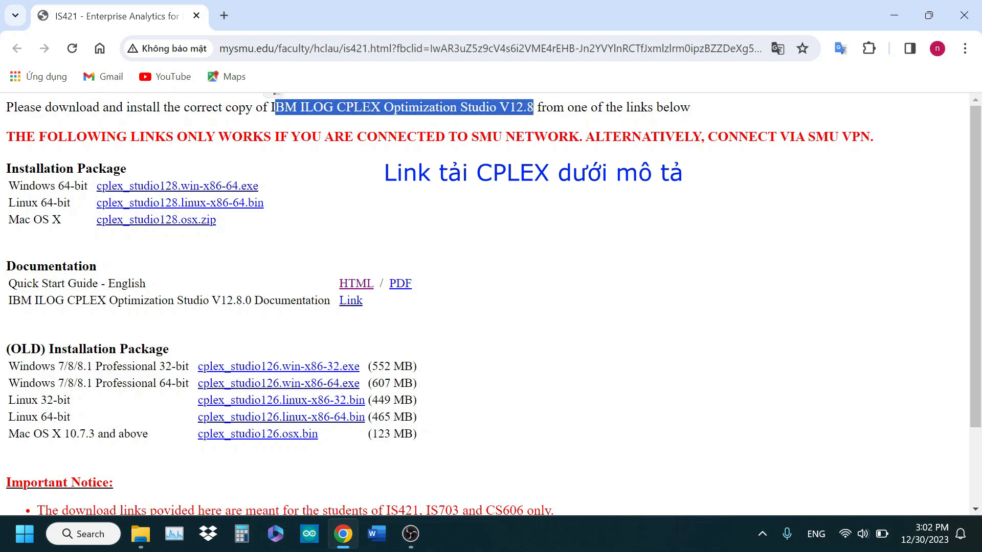
{"action": "left_click", "coordinate": [171, 157]}
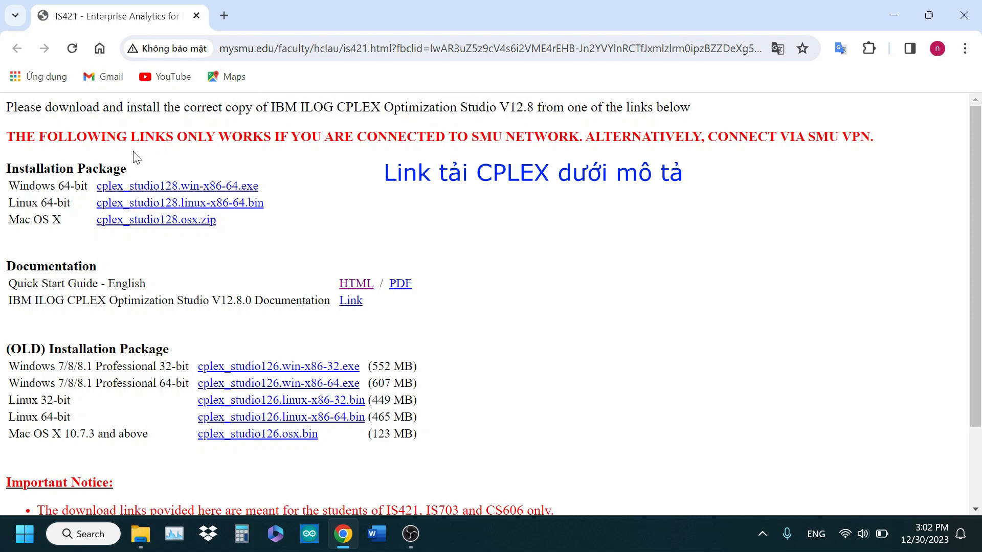
{"action": "left_click", "coordinate": [118, 190]}
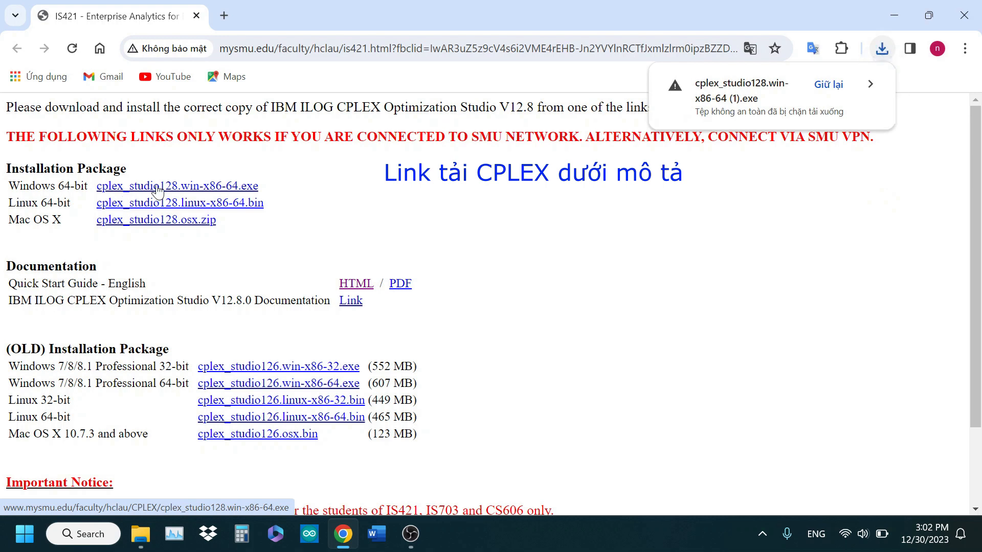
{"action": "left_click", "coordinate": [831, 85]}
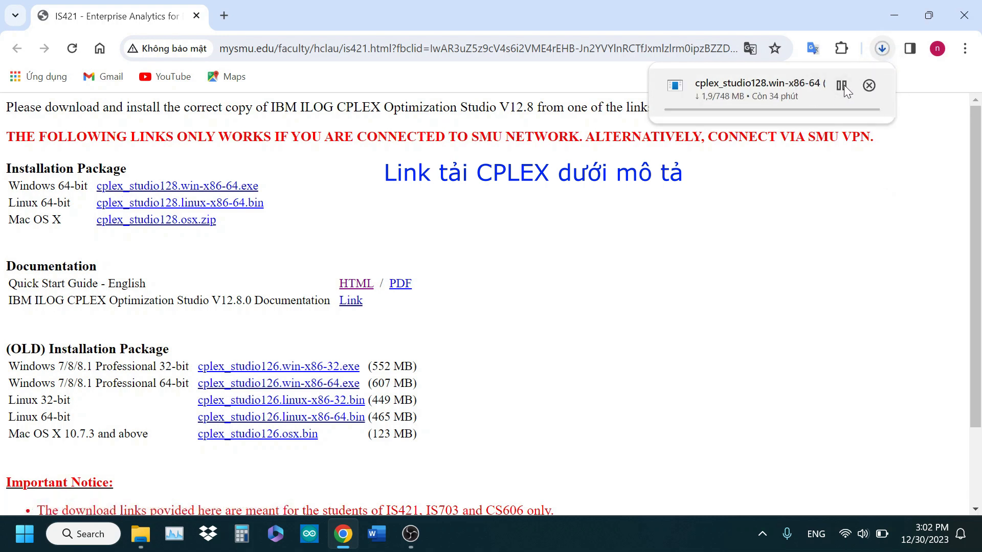
{"action": "left_click", "coordinate": [843, 85]}
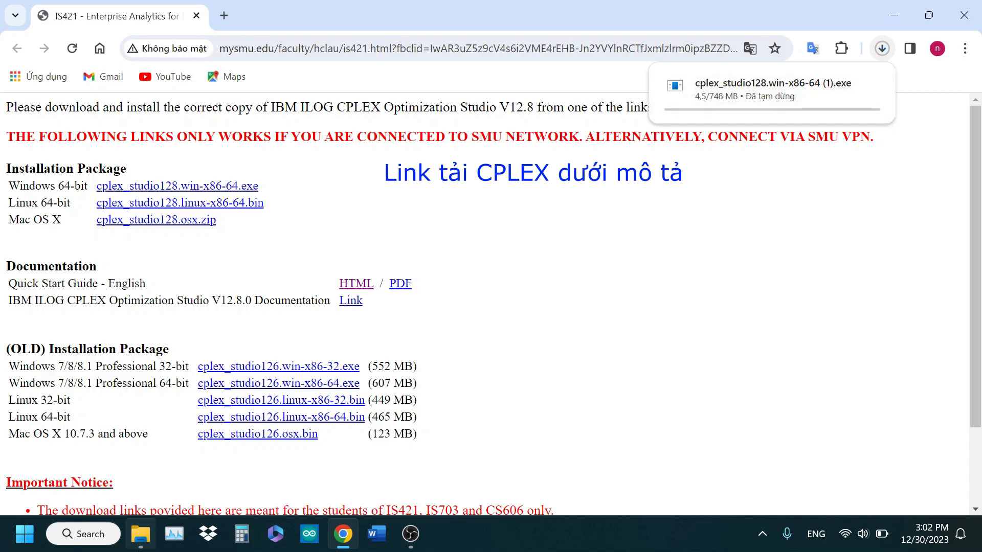
Run cplex_studio128.win-x86-64.exe as administrator from the E: drive's Downloads folder in File Explorer and clear the other windows away
{"action": "left_click", "coordinate": [140, 534]}
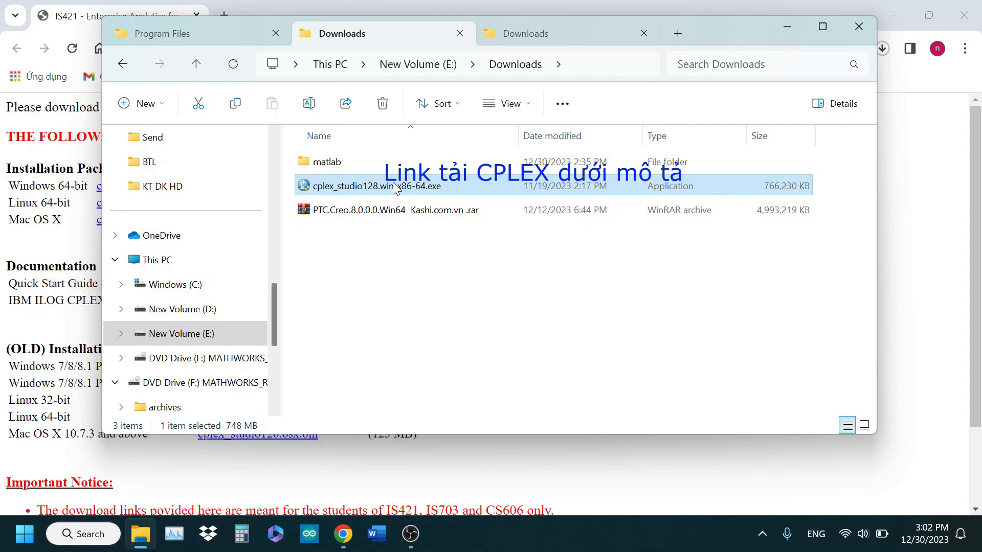
{"action": "right_click", "coordinate": [393, 185]}
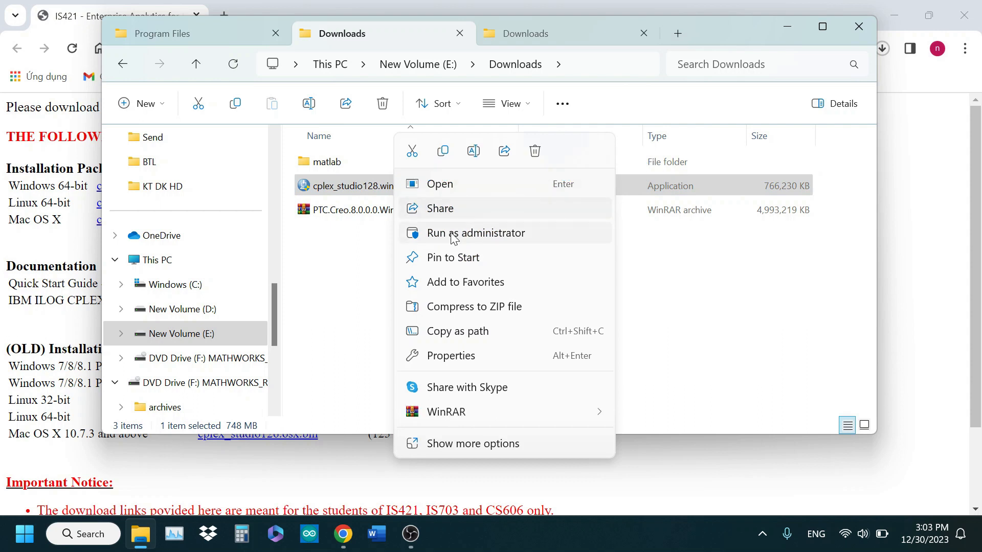
{"action": "left_click", "coordinate": [486, 233]}
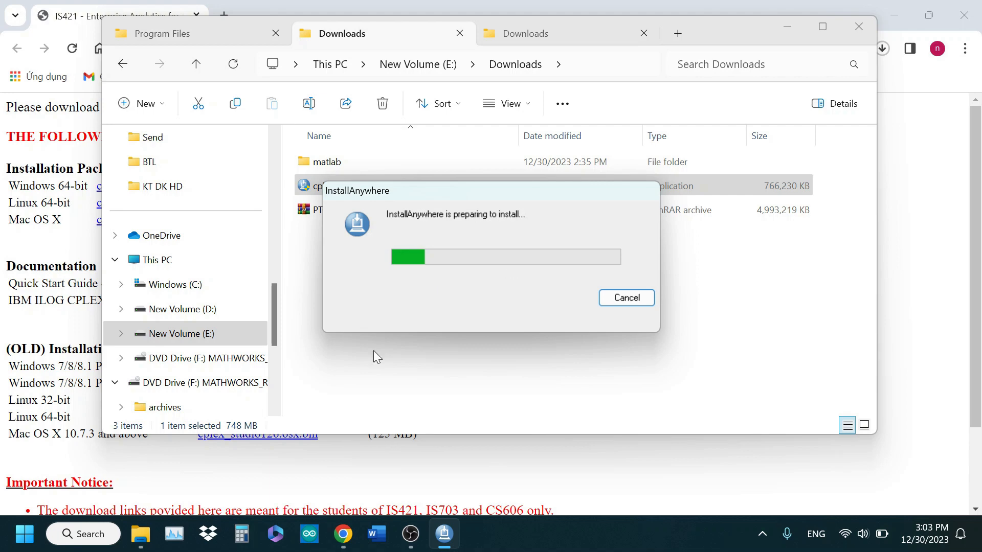
{"action": "left_click", "coordinate": [964, 15]}
{"action": "left_click", "coordinate": [511, 149]}
{"action": "left_click", "coordinate": [787, 26]}
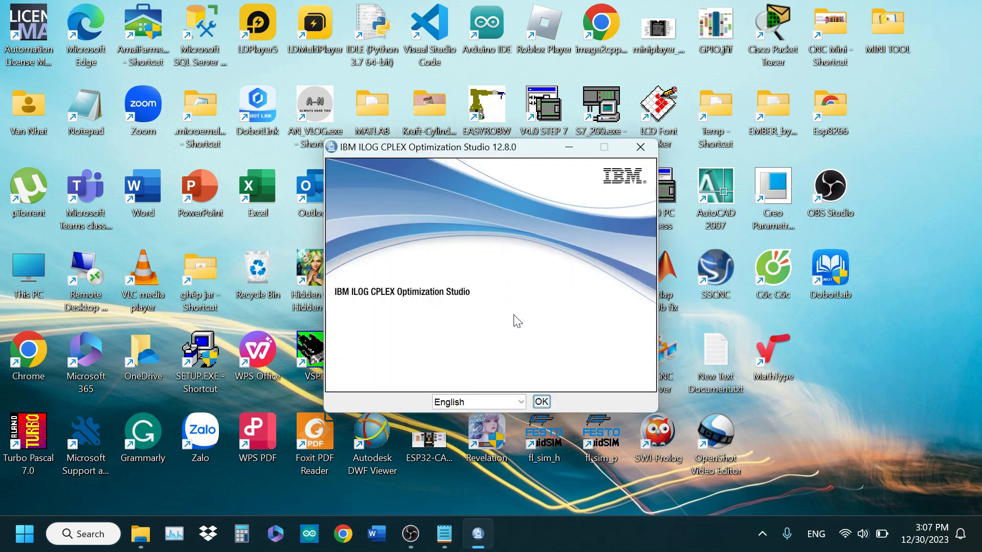
Start the CPLEX Optimization Studio 12.8.0 setup in English and accept the license agreement terms
{"action": "left_click", "coordinate": [540, 402]}
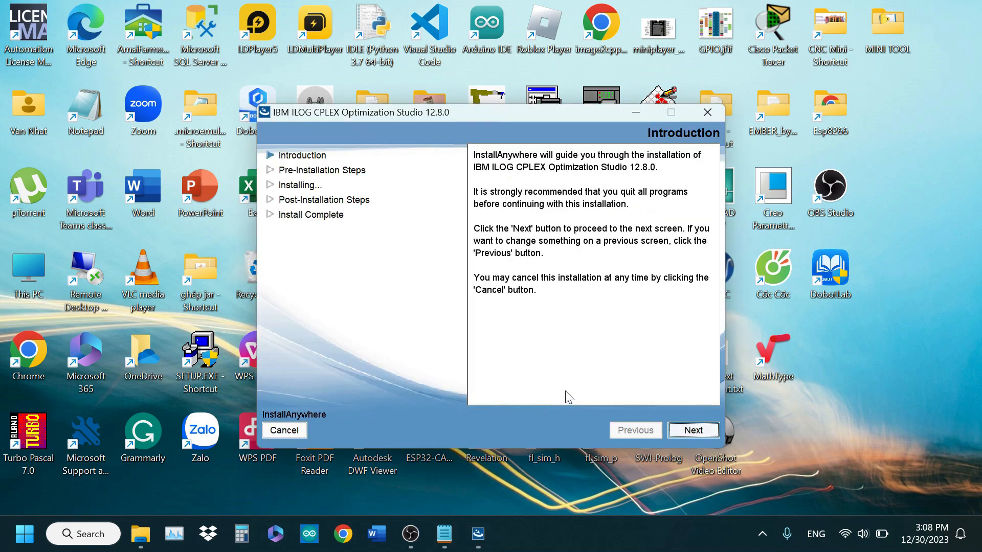
{"action": "left_click", "coordinate": [687, 431]}
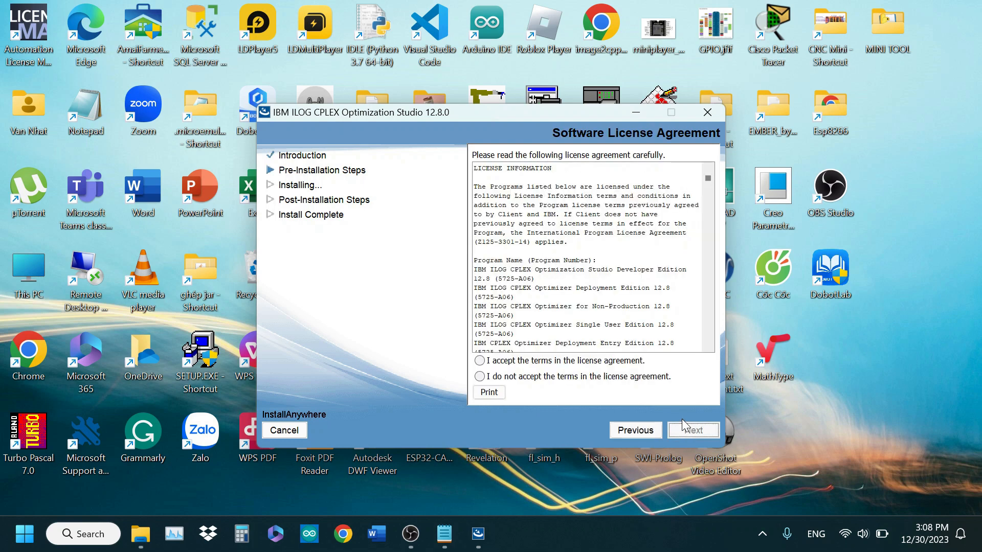
{"action": "left_click", "coordinate": [480, 361]}
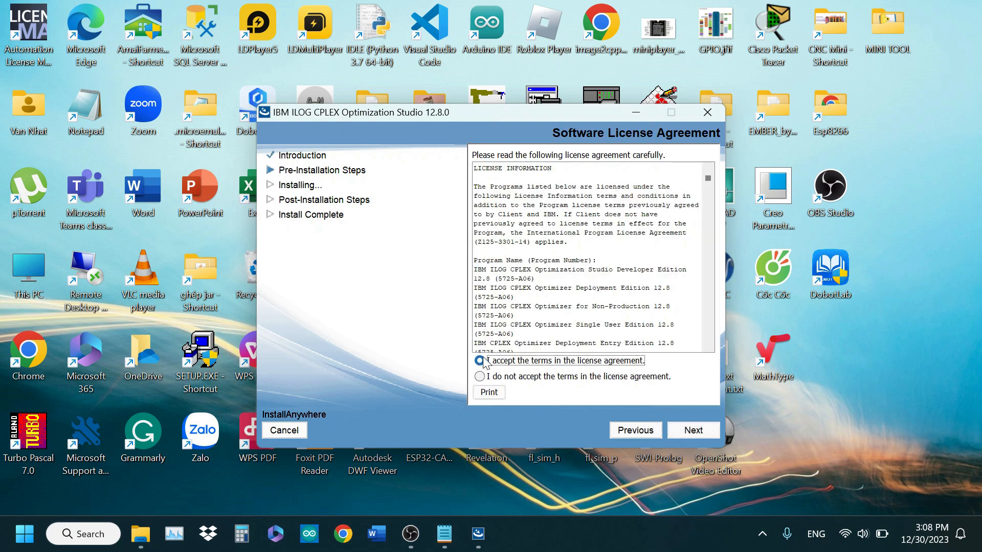
{"action": "left_click", "coordinate": [691, 430]}
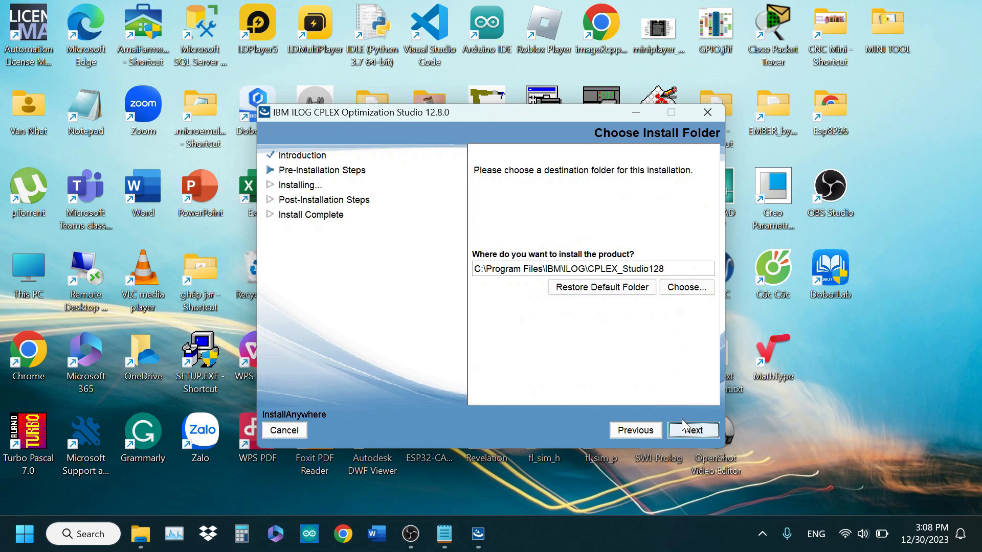
Copy the install path C:\Program Files\IBM\ILOG\CPLEX_Studio128 and proceed with the default install folder, samples folder and file association
{"action": "left_click_drag", "start_coordinate": [664, 269], "coordinate": [474, 269]}
{"action": "key", "text": "ctrl+c"}
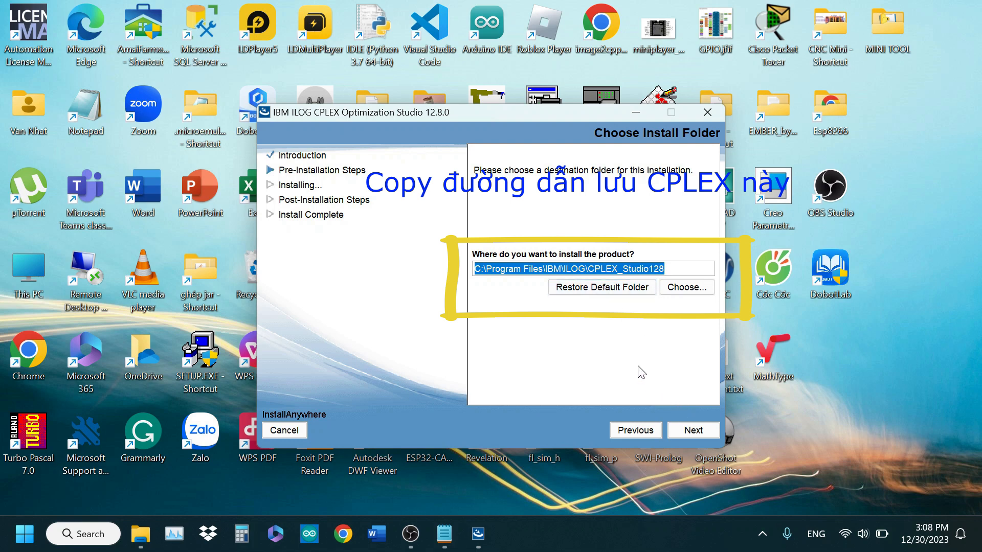
{"action": "left_click", "coordinate": [690, 431]}
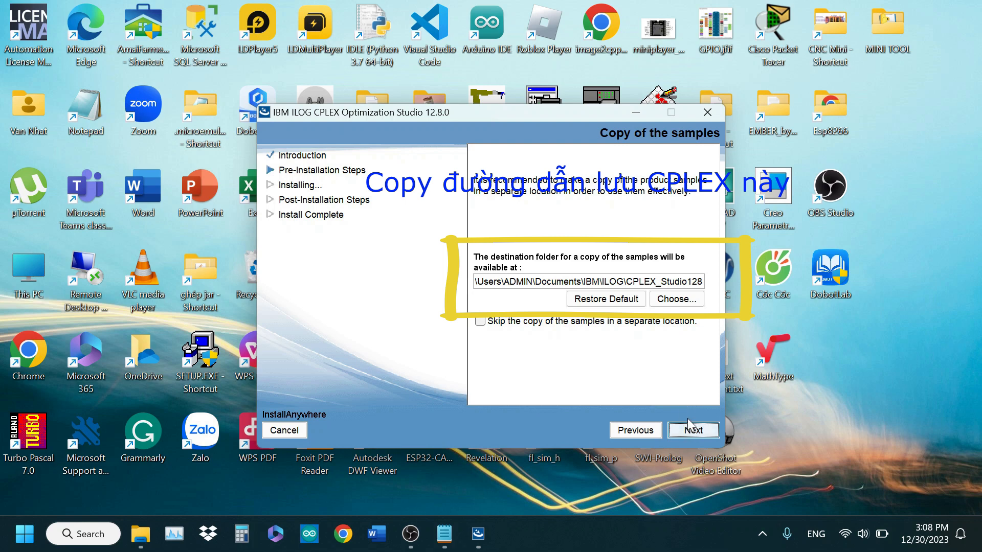
{"action": "left_click", "coordinate": [688, 432]}
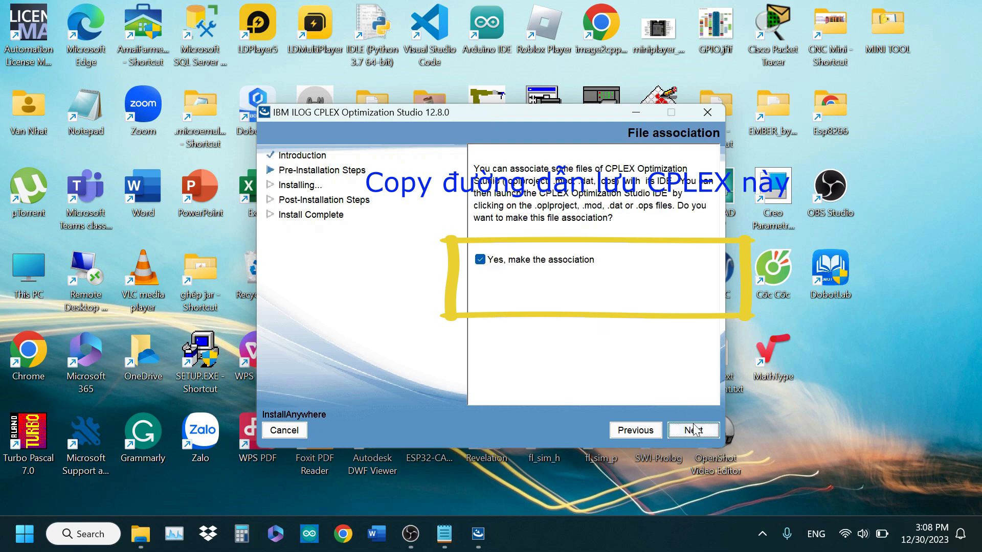
{"action": "left_click", "coordinate": [691, 433]}
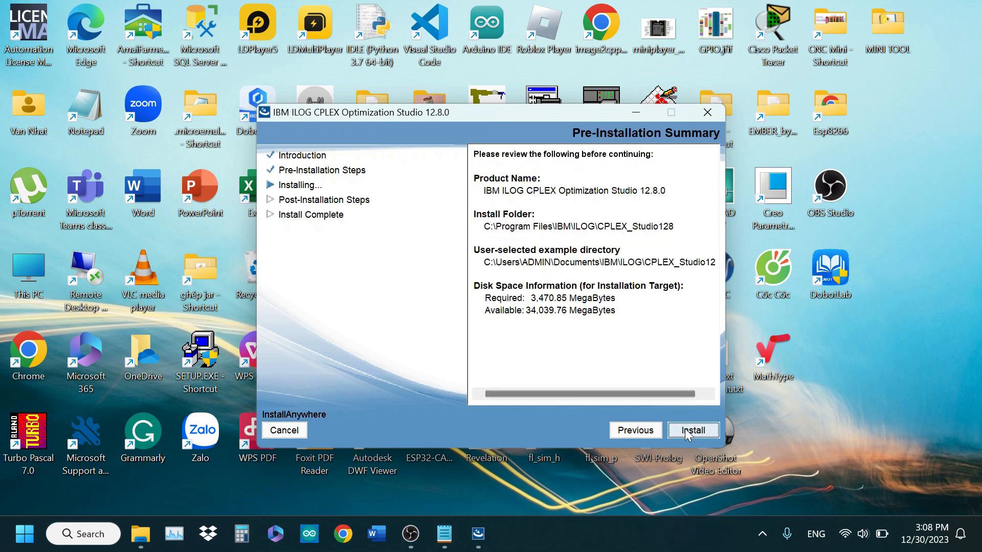
Start the CPLEX Studio installation and create a new text document on the desktop with its default name
{"action": "left_click", "coordinate": [687, 430]}
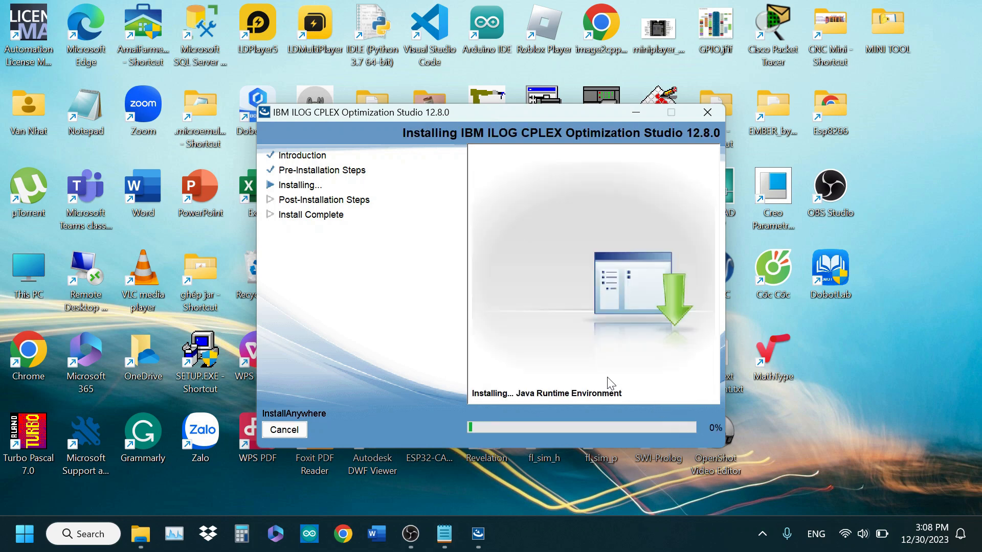
{"action": "left_click", "coordinate": [791, 429]}
{"action": "right_click", "coordinate": [791, 422]}
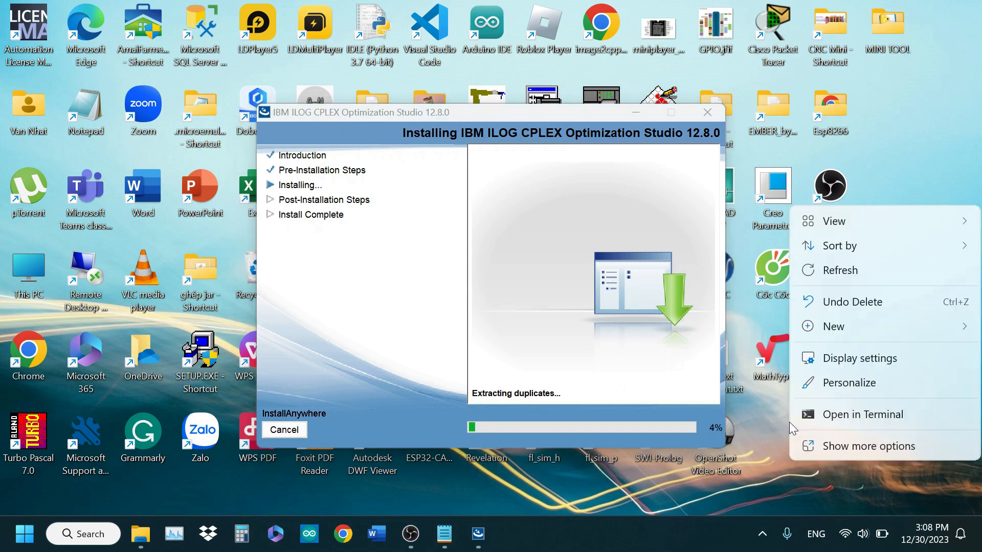
{"action": "mouse_move", "coordinate": [833, 335]}
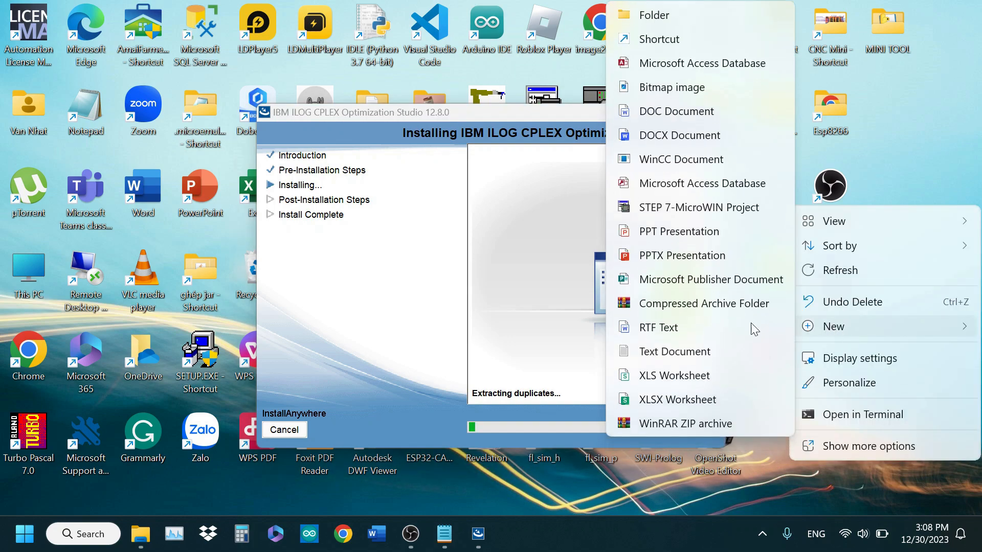
{"action": "left_click", "coordinate": [757, 351]}
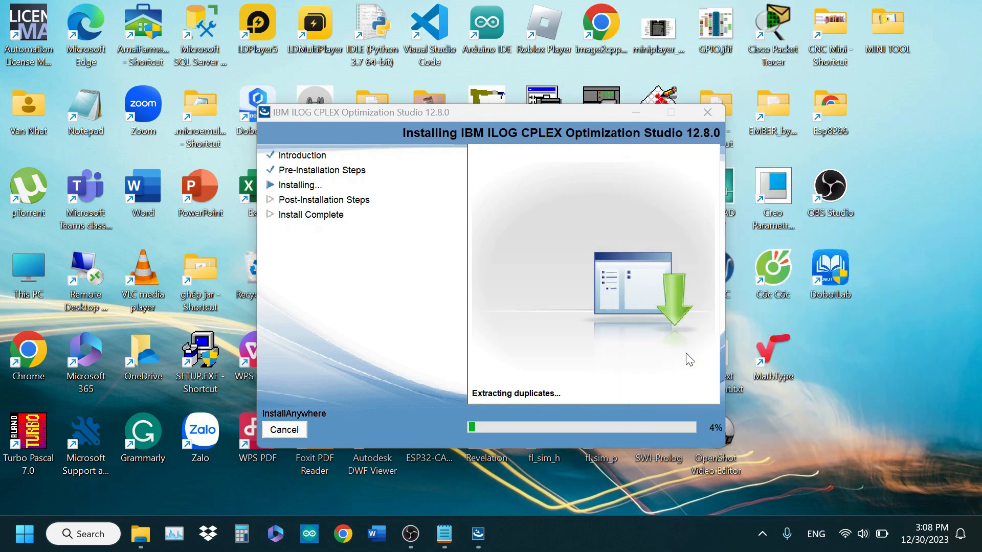
{"action": "left_click", "coordinate": [797, 441]}
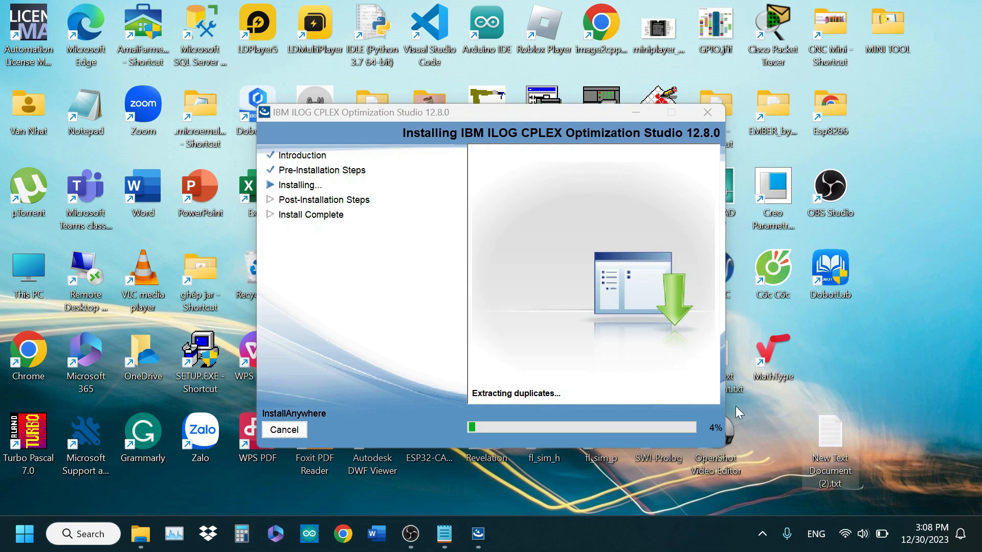
Paste the install path C:\Program Files\IBM\ILOG\CPLEX_Studio128 into the new text document, save it and minimize Notepad
{"action": "double_click", "coordinate": [829, 439]}
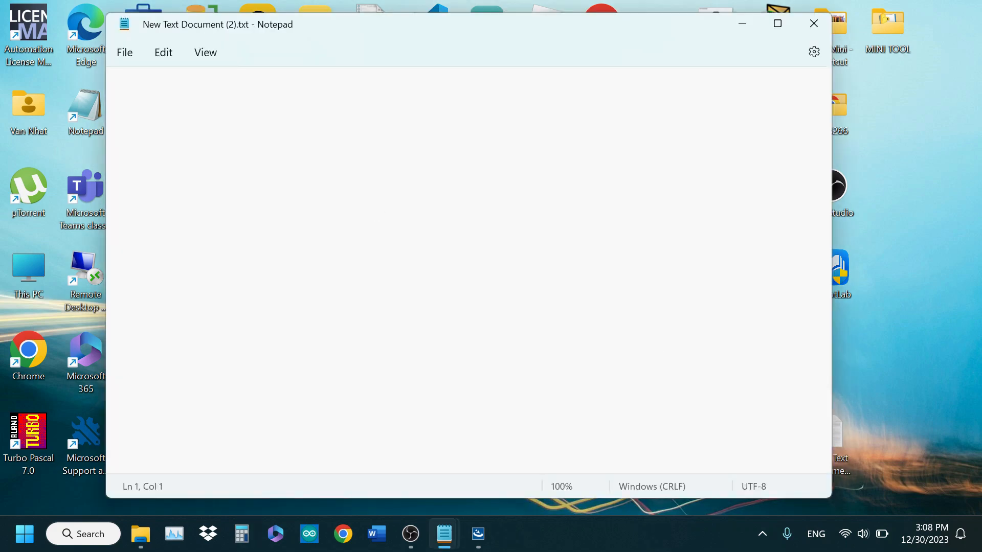
{"action": "key", "text": "ctrl+v"}
{"action": "key", "text": "ctrl+s"}
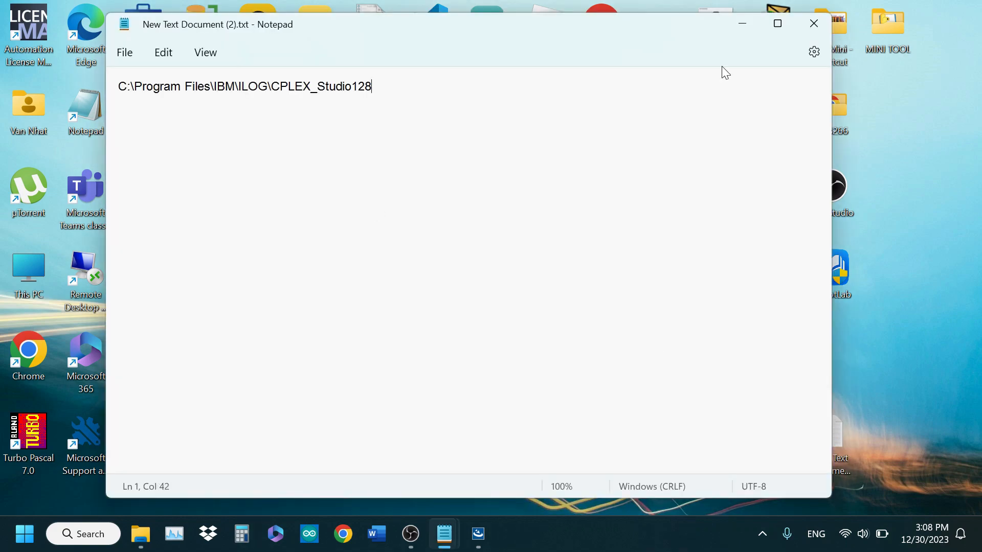
{"action": "left_click", "coordinate": [738, 23]}
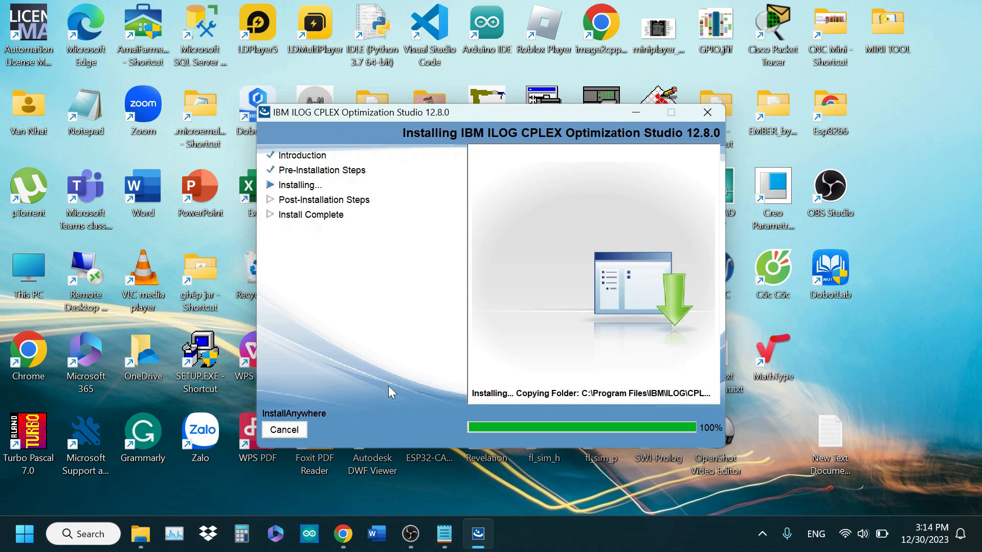
Switch to Chrome, replace the MPT3 Wiki installation page with a blank new tab and minimize the browser
{"action": "left_click", "coordinate": [344, 534]}
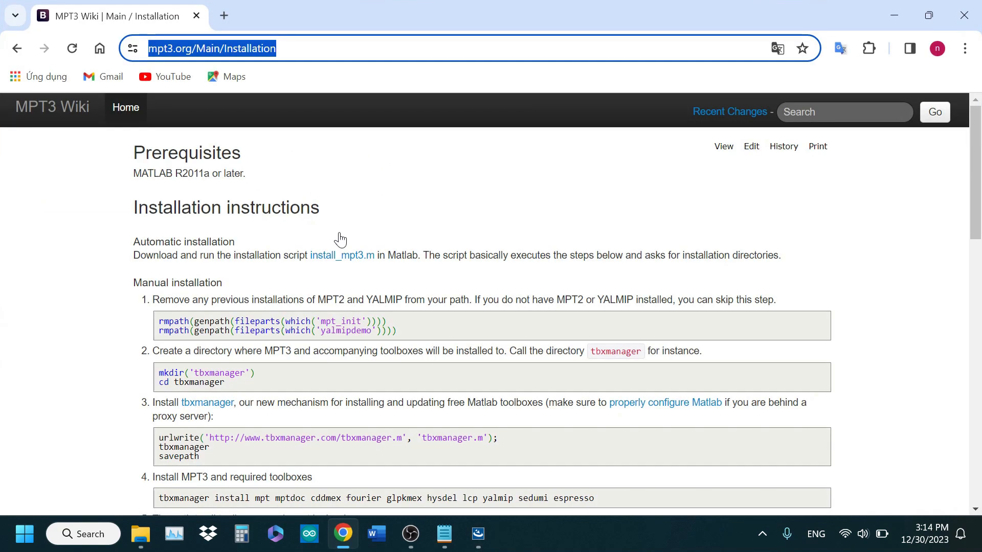
{"action": "left_click", "coordinate": [224, 15]}
{"action": "left_click", "coordinate": [196, 16]}
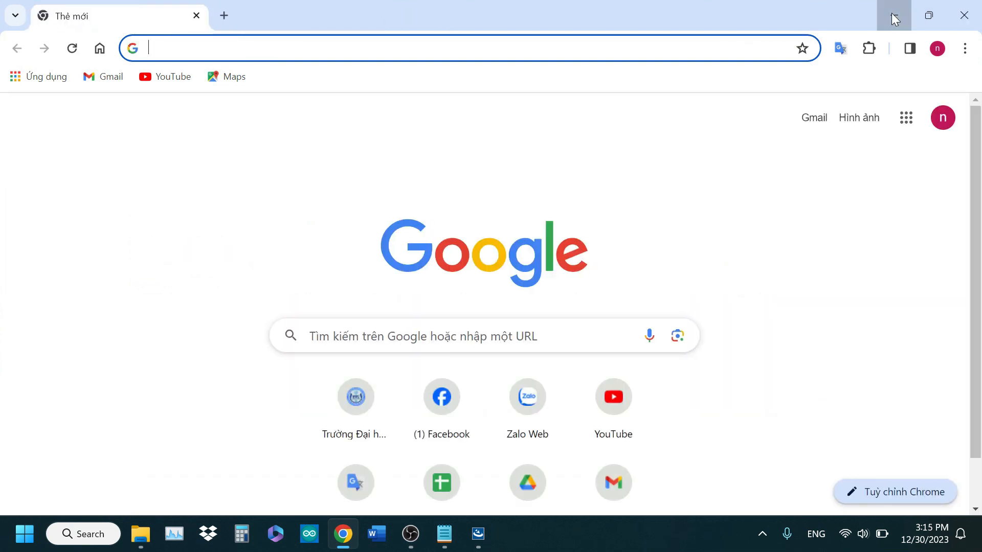
{"action": "left_click", "coordinate": [891, 13]}
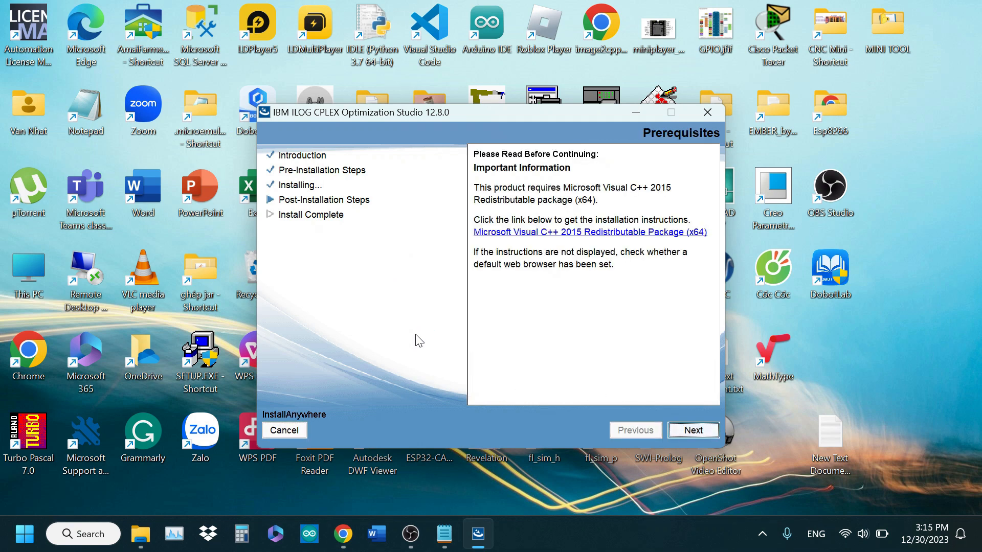
Complete the CPLEX Studio setup, keeping the Readme file and CPLEX Optimization Studio IDE set to start when it finishes
{"action": "left_click", "coordinate": [693, 431]}
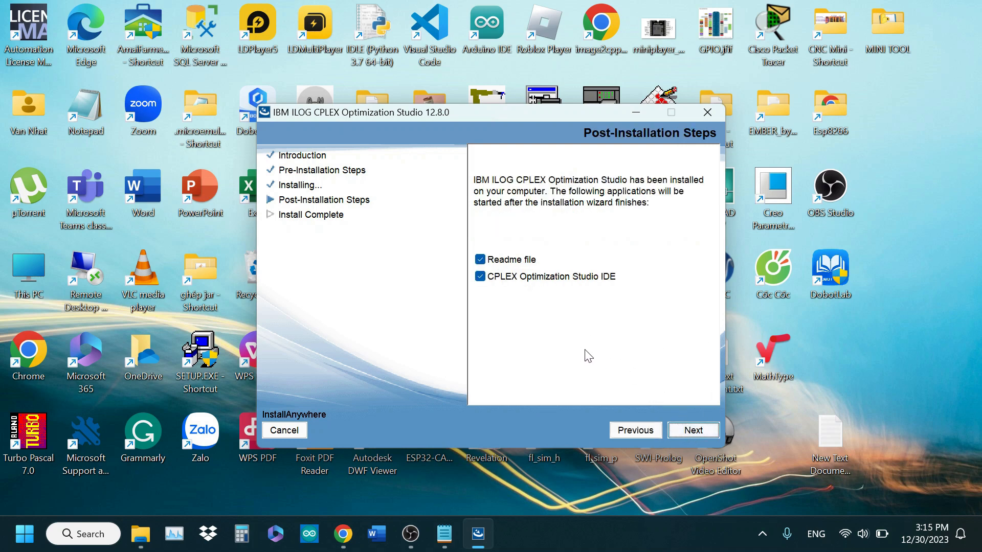
{"action": "left_click", "coordinate": [694, 431]}
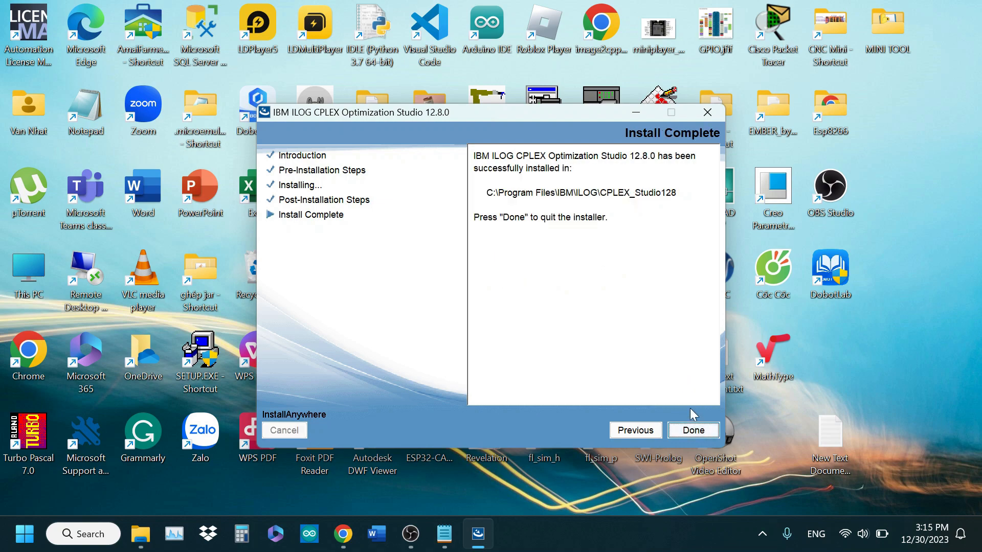
{"action": "left_click", "coordinate": [694, 430]}
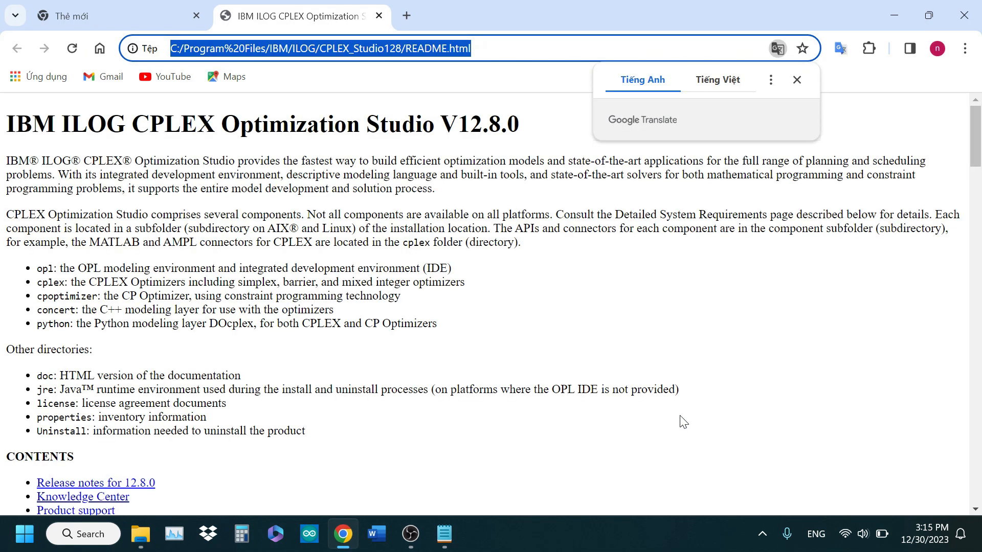
Close the README page, minimize Chrome and accept the default workspace folder for CPLEX Optimization Studio
{"action": "key", "text": "ctrl+w"}
{"action": "left_click", "coordinate": [893, 15]}
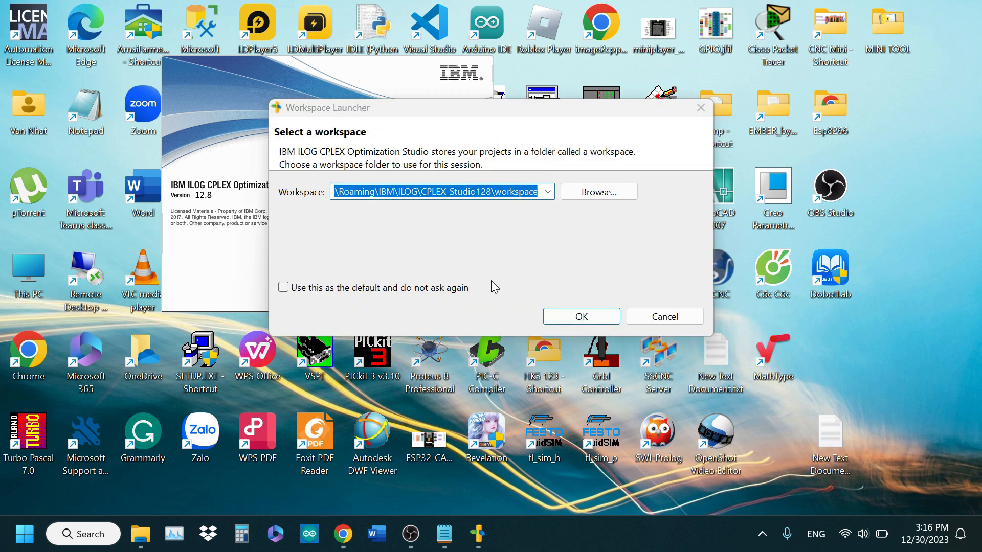
{"action": "left_click", "coordinate": [603, 317]}
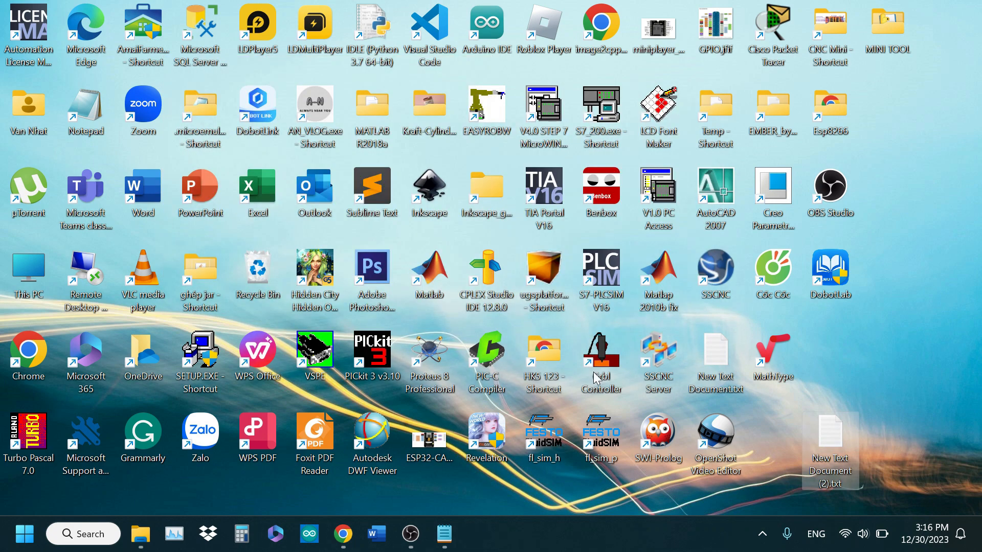
Launch MATLAB from the desktop and start adding a folder with subfolders to its search path
{"action": "left_click", "coordinate": [438, 267]}
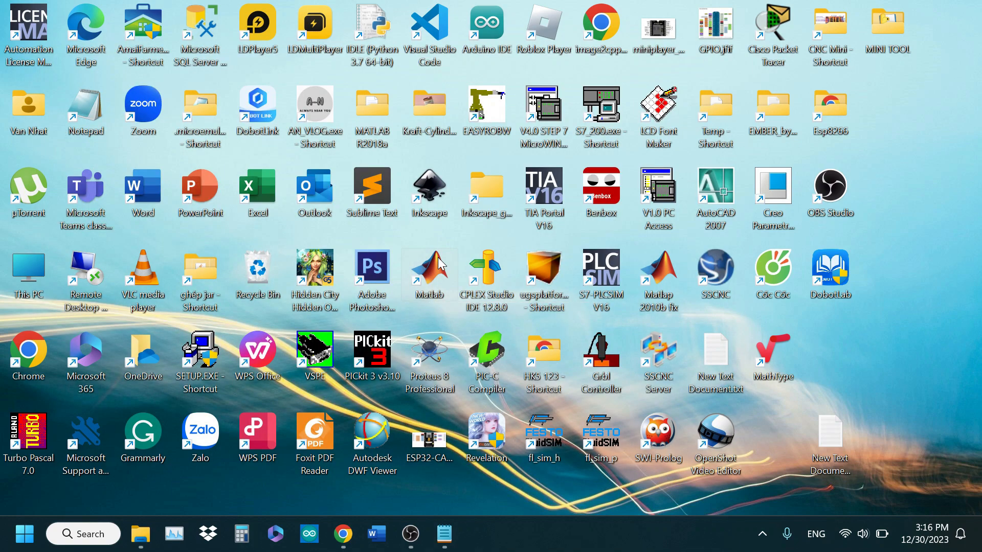
{"action": "double_click", "coordinate": [434, 288]}
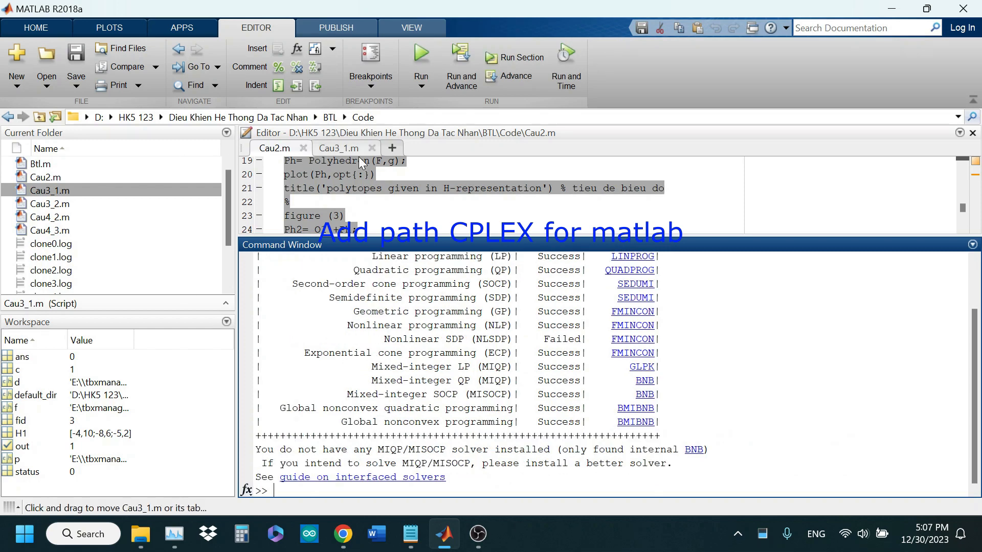
{"action": "left_click", "coordinate": [39, 27]}
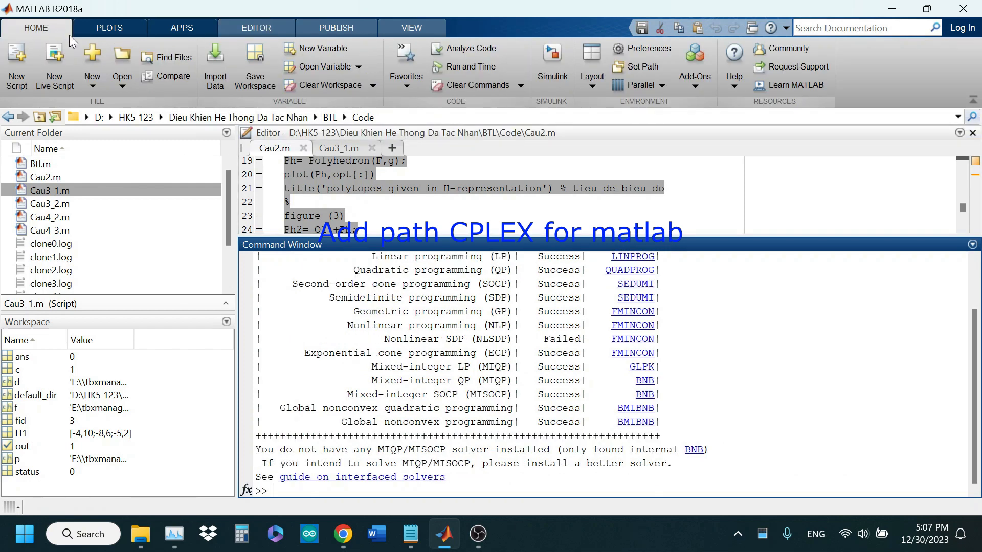
{"action": "left_click", "coordinate": [634, 68]}
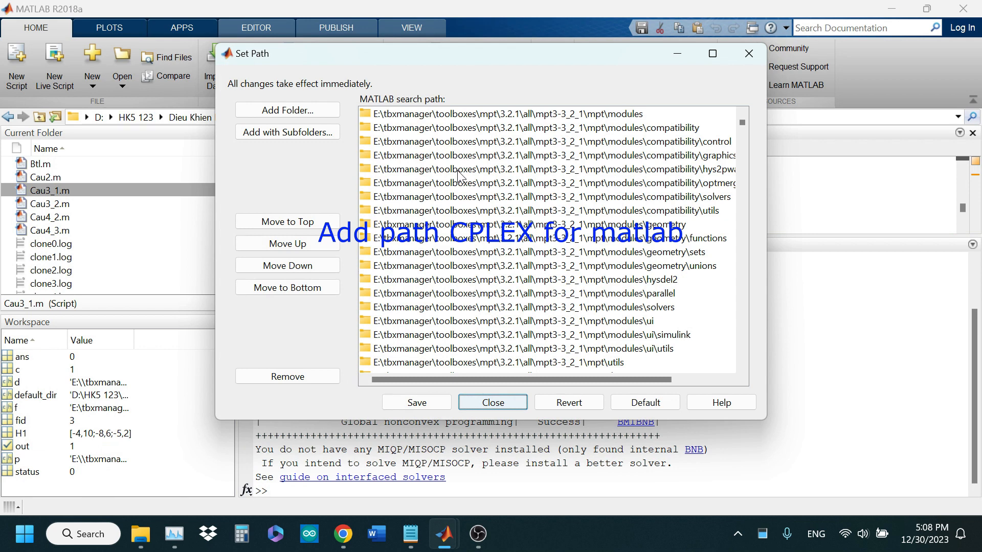
{"action": "left_click", "coordinate": [299, 130]}
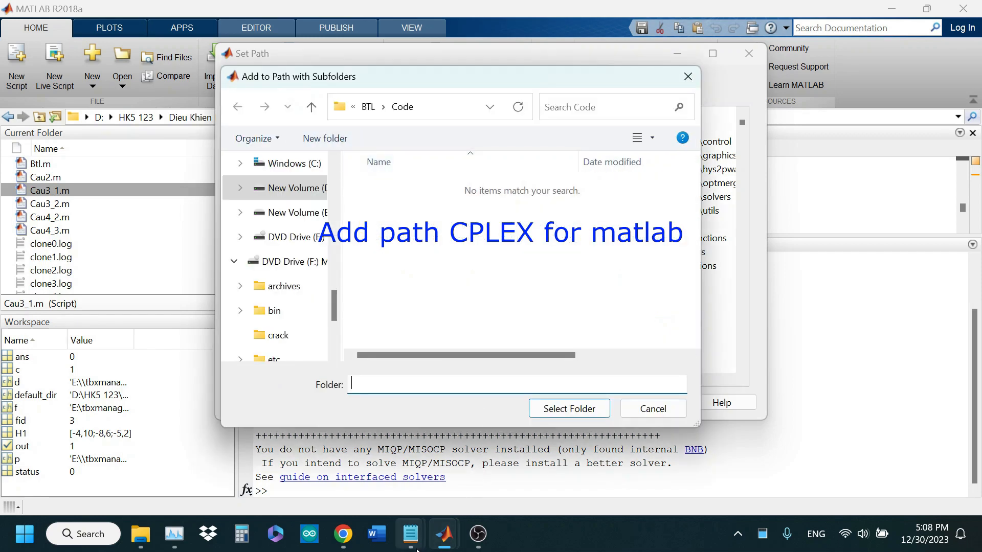
Copy the CPLEX install path C:\Program Files\IBM\ILOG\CPLEX_Studio128 from the open text document in Notepad
{"action": "mouse_move", "coordinate": [414, 541]}
{"action": "left_click", "coordinate": [456, 482]}
{"action": "left_click_drag", "start_coordinate": [373, 86], "coordinate": [118, 86]}
{"action": "key", "text": "ctrl+c"}
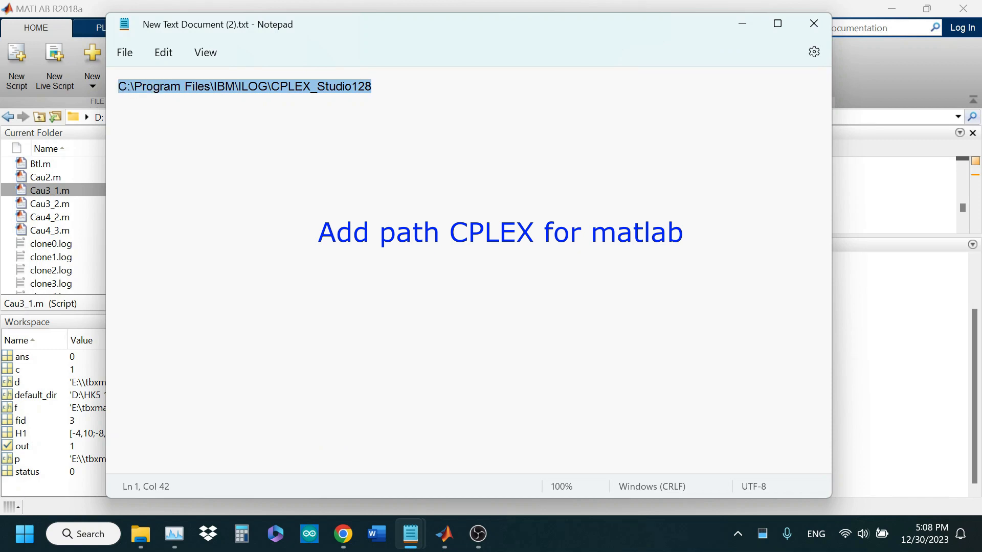
{"action": "left_click", "coordinate": [742, 24]}
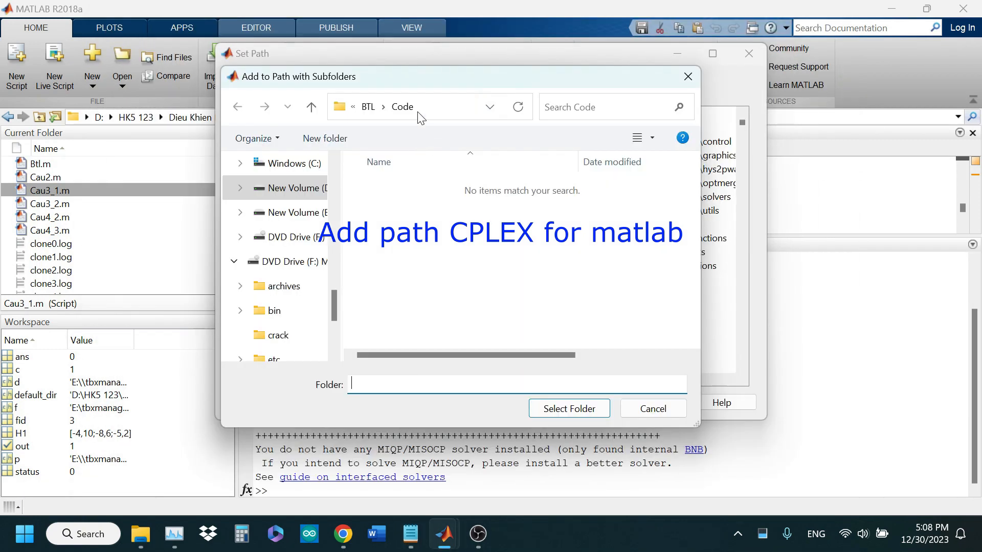
Add C:\Program Files\IBM\ILOG\CPLEX_Studio128 with its subfolders to the MATLAB search path, save the path and close Set Path
{"action": "left_click", "coordinate": [441, 110]}
{"action": "key", "text": "ctrl+v"}
{"action": "key", "text": "ctrl+a"}
{"action": "key", "text": "Return"}
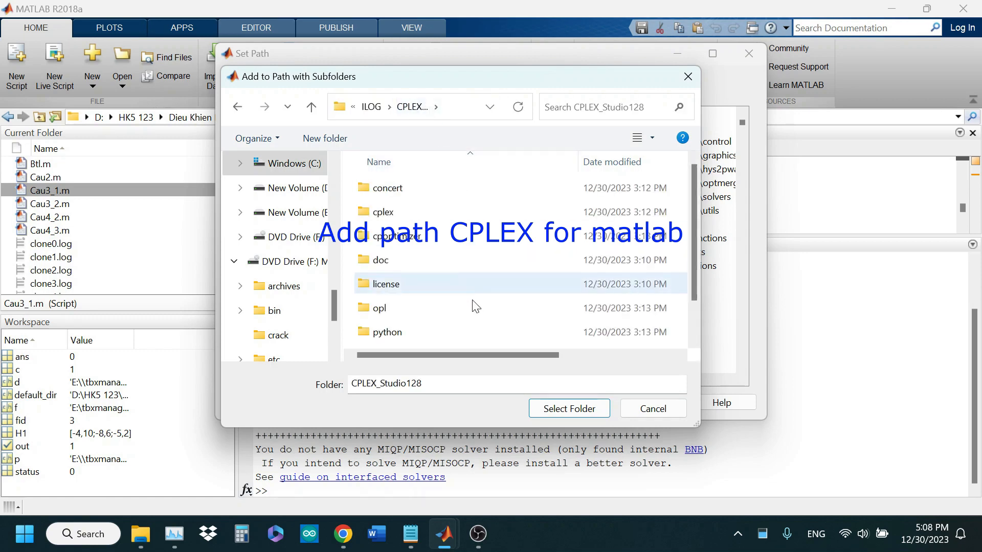
{"action": "left_click", "coordinate": [557, 412]}
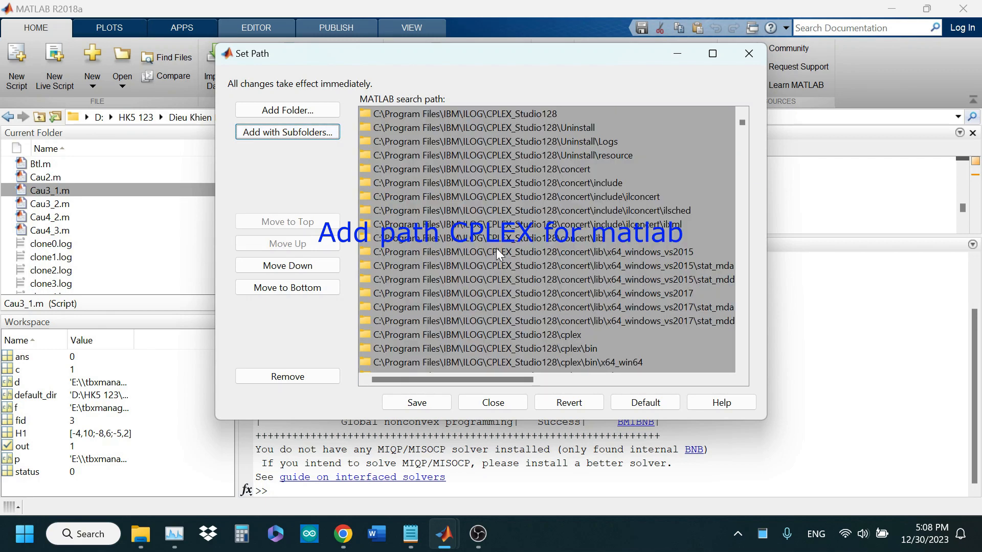
{"action": "left_click", "coordinate": [417, 403]}
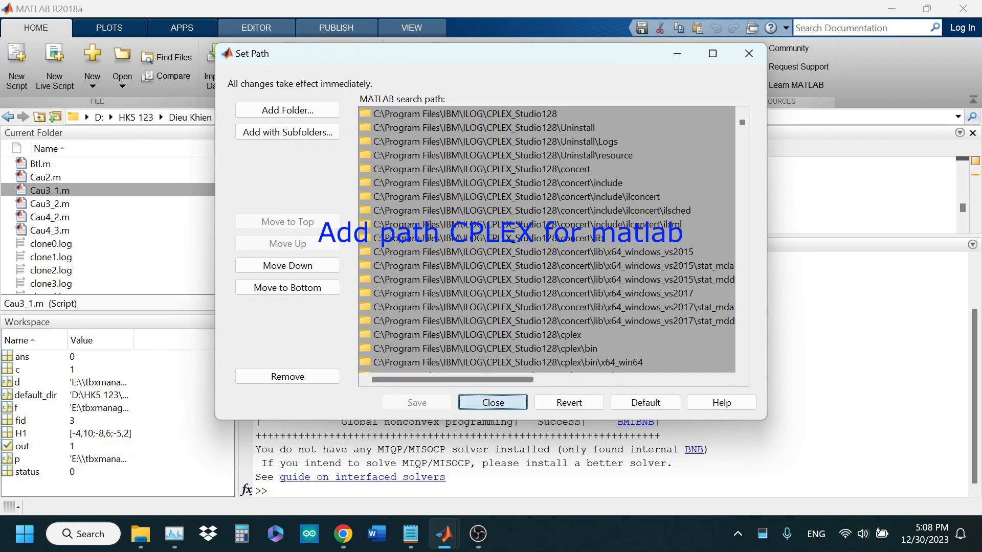
{"action": "left_click", "coordinate": [493, 402]}
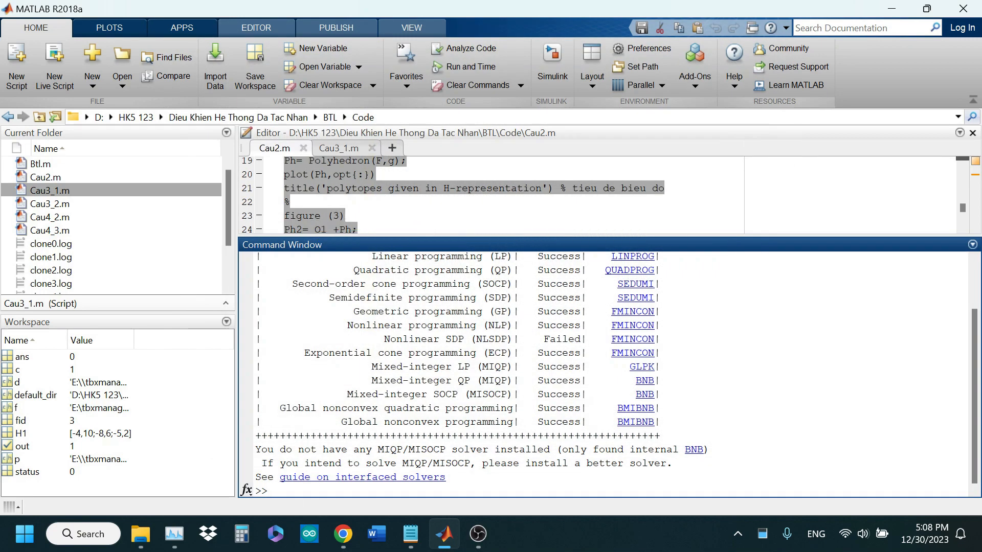
Run yalmiptest in the MATLAB Command Window
{"action": "type", "text": "yalmiptest"}
{"action": "key", "text": "Return"}
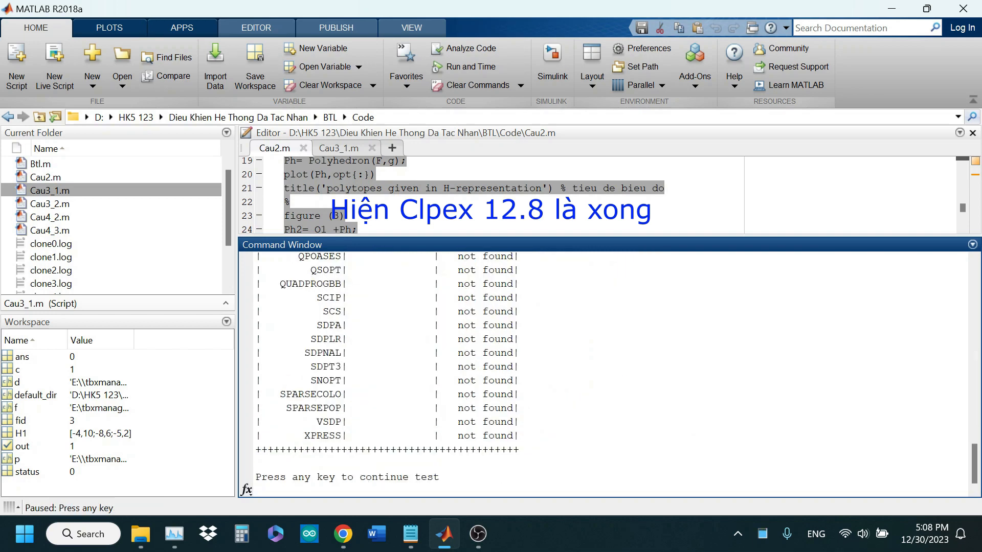
{"action": "key", "text": "Return"}
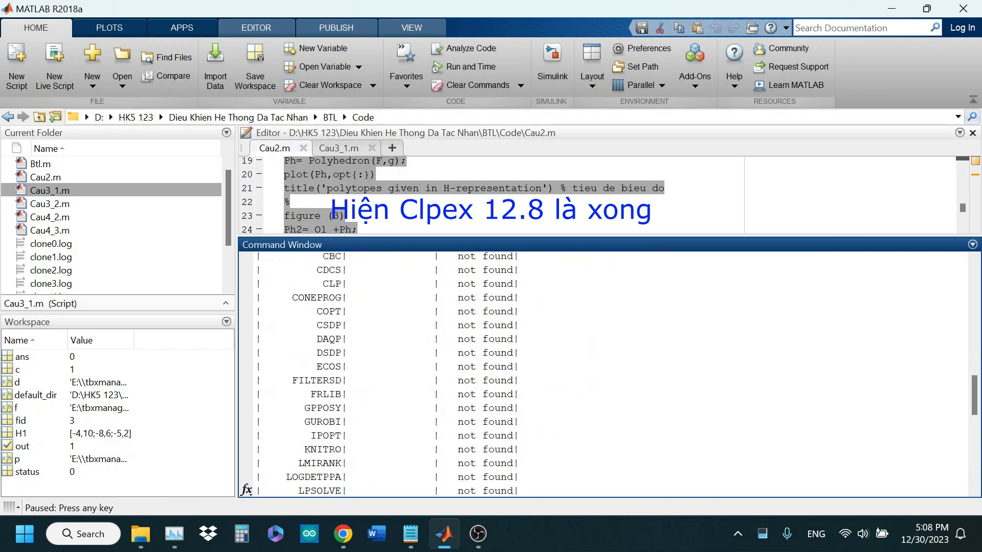
Check the CPLEX entry in the yalmiptest solver table and continue the paused test
{"action": "scroll", "coordinate": [604, 373], "scroll_direction": "up", "scroll_amount": 8}
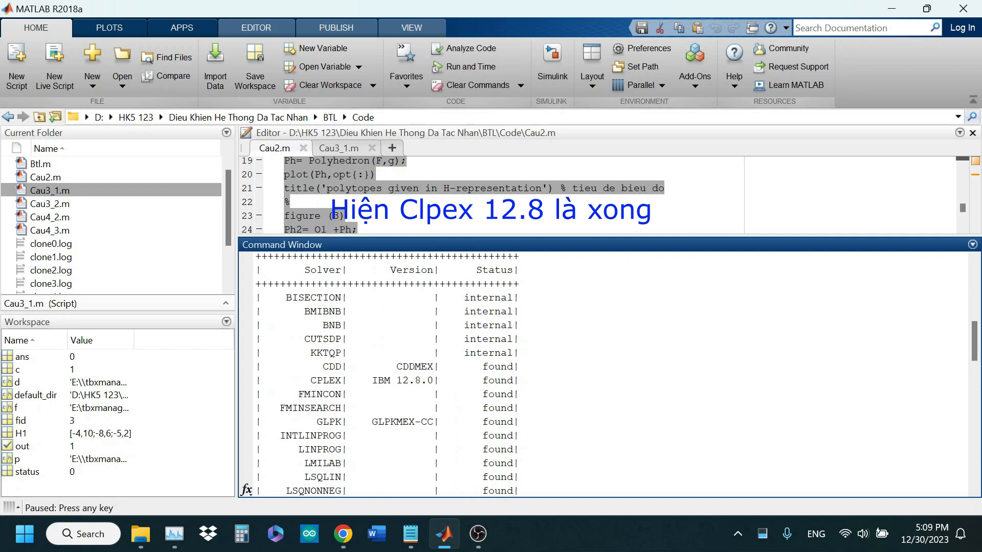
{"action": "left_click_drag", "start_coordinate": [311, 381], "coordinate": [519, 380]}
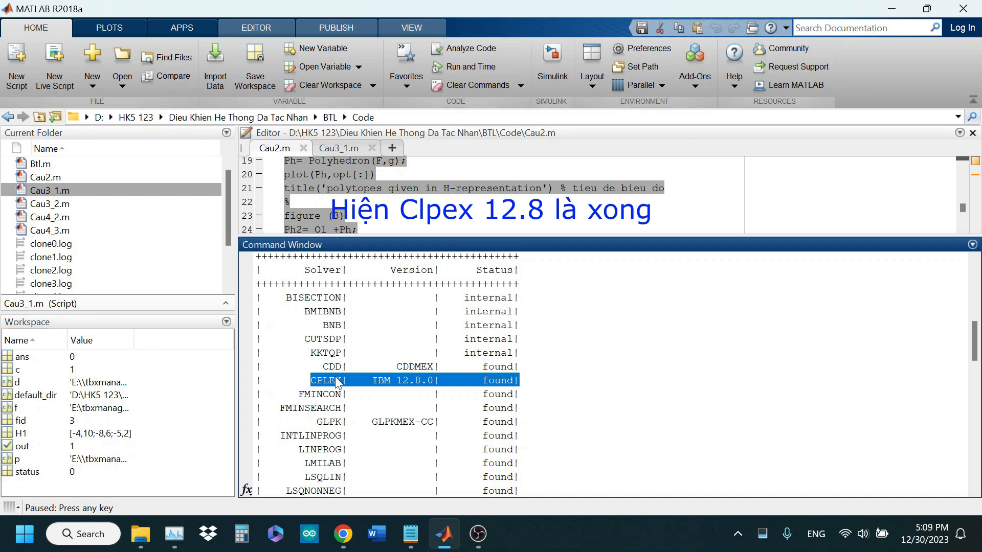
{"action": "left_click", "coordinate": [520, 463]}
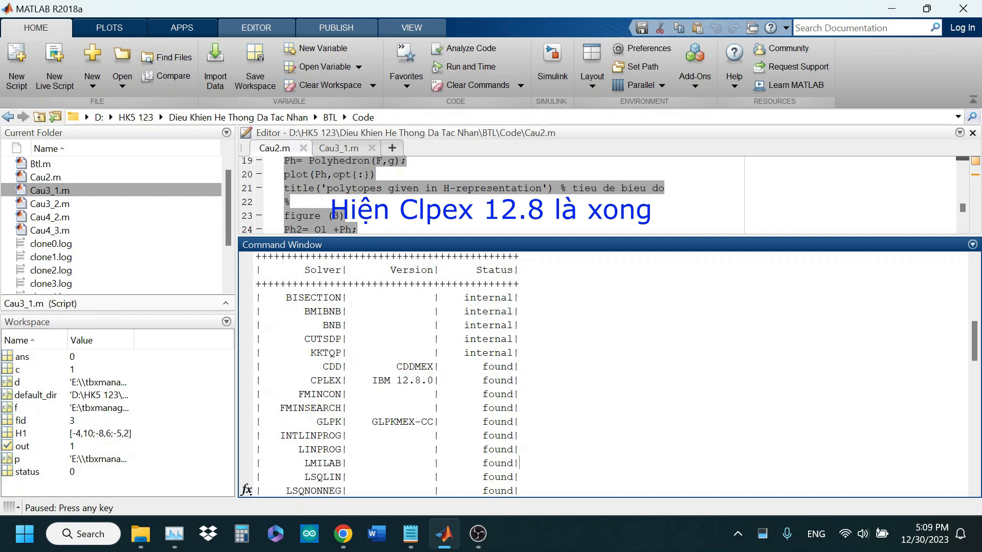
{"action": "key", "text": "Return"}
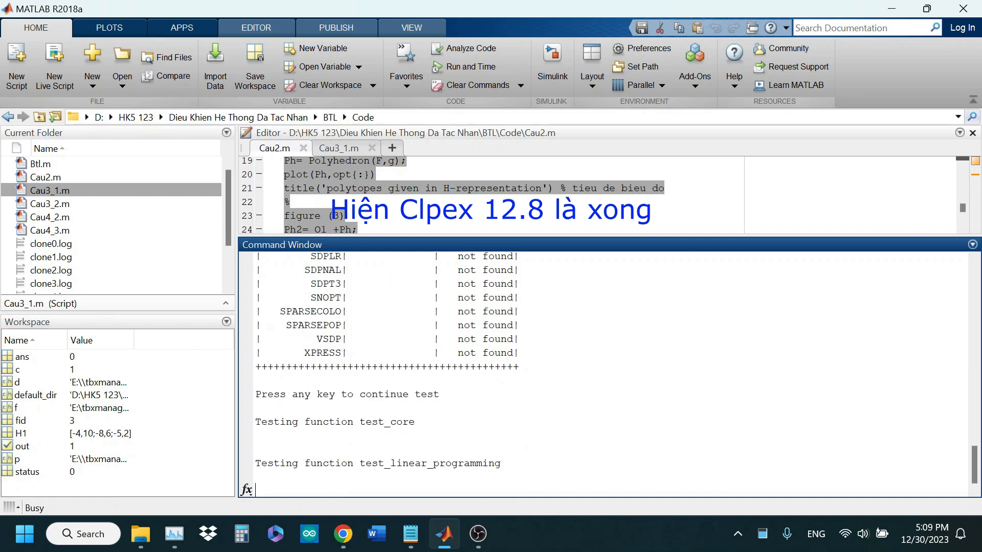